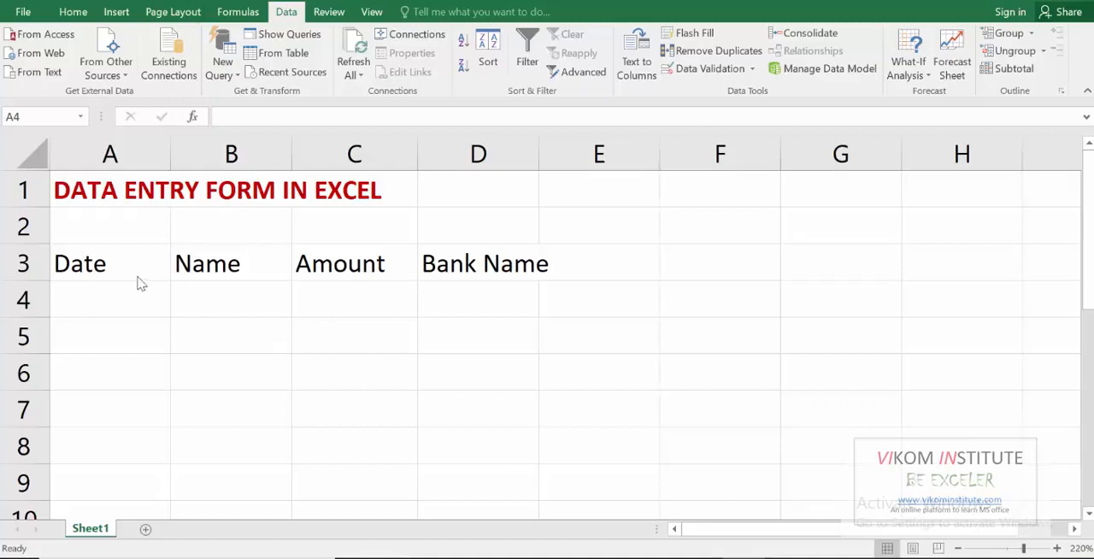
# Convert the heading row A3:D3 into a table, marking that it has headers
pyautogui.click(111, 286)
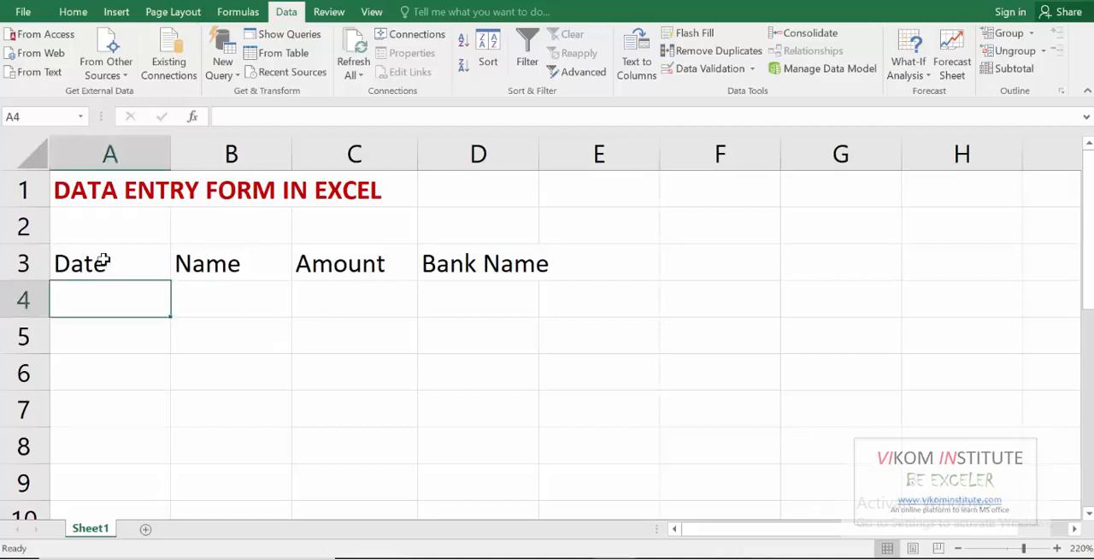
pyautogui.moveTo(106, 264); pyautogui.dragTo(482, 260)
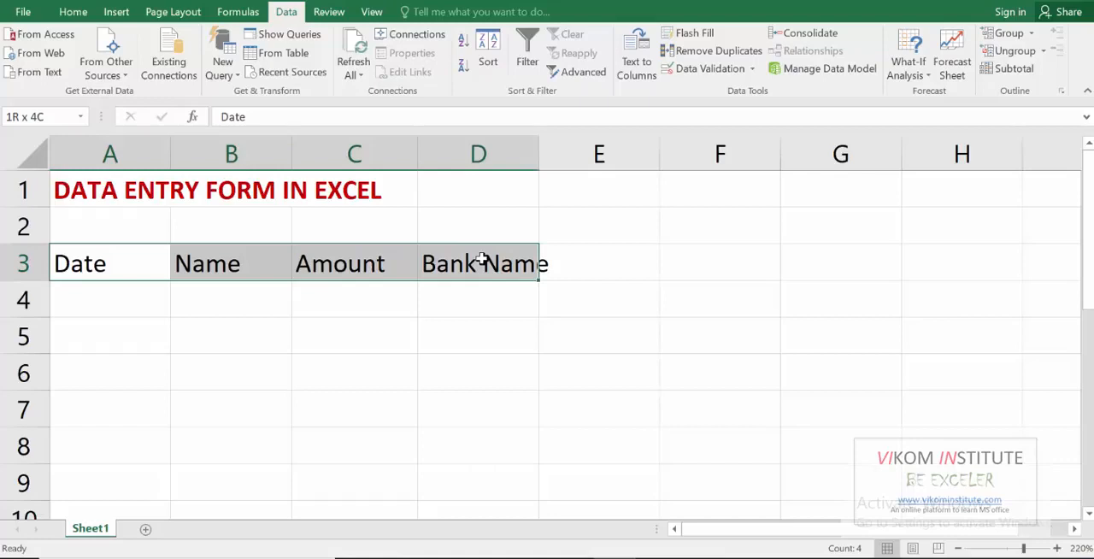
pyautogui.moveTo(482, 260); pyautogui.dragTo(542, 268)
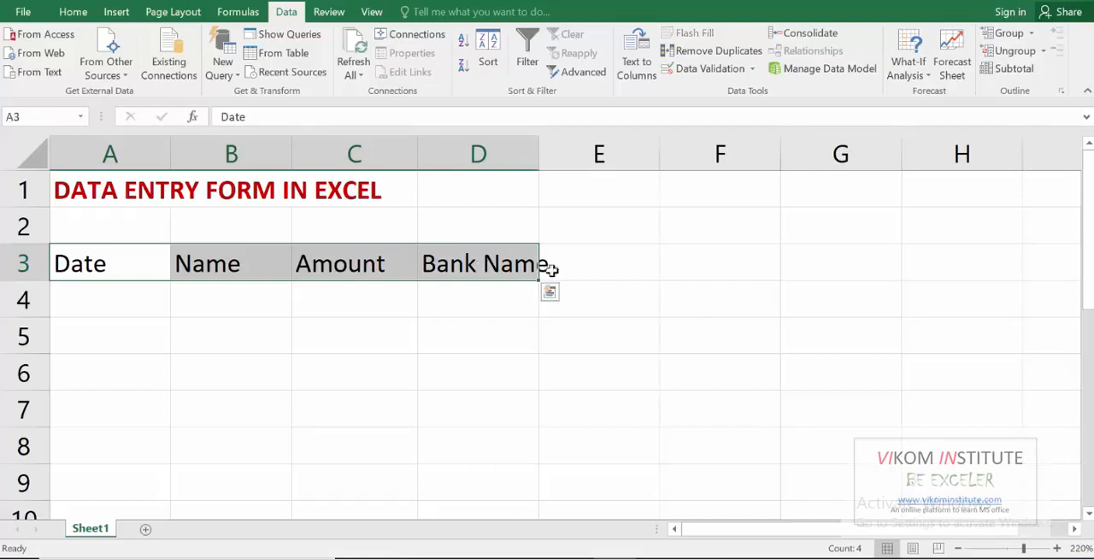
pyautogui.hotkey('ctrl', 'l')
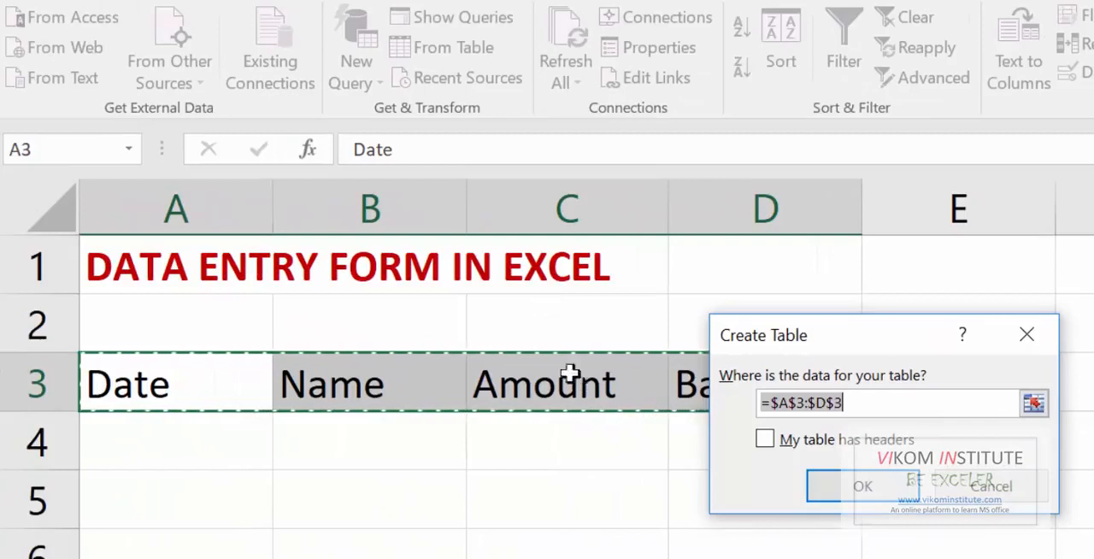
pyautogui.click(806, 446)
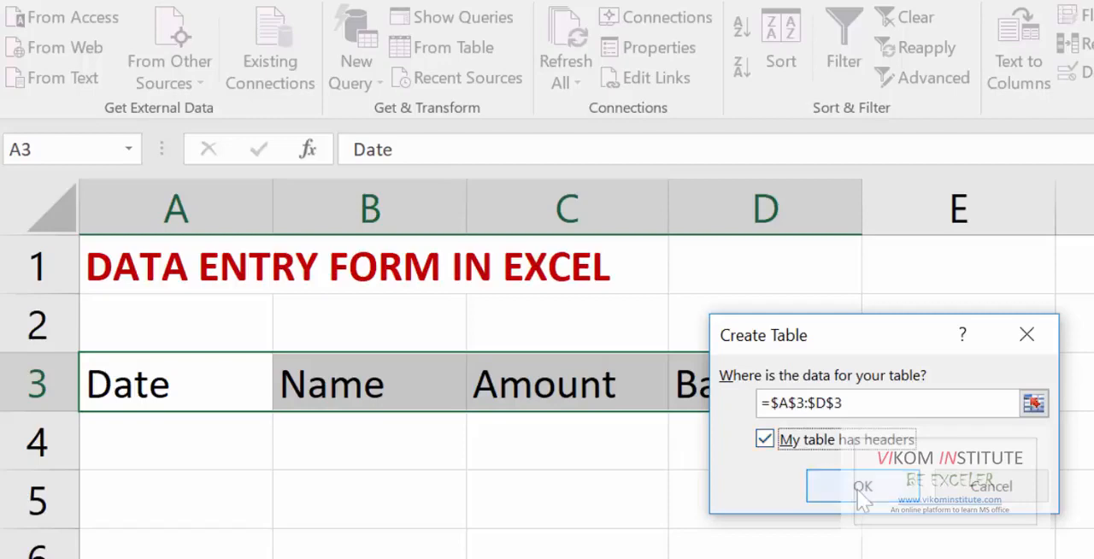
pyautogui.click(862, 489)
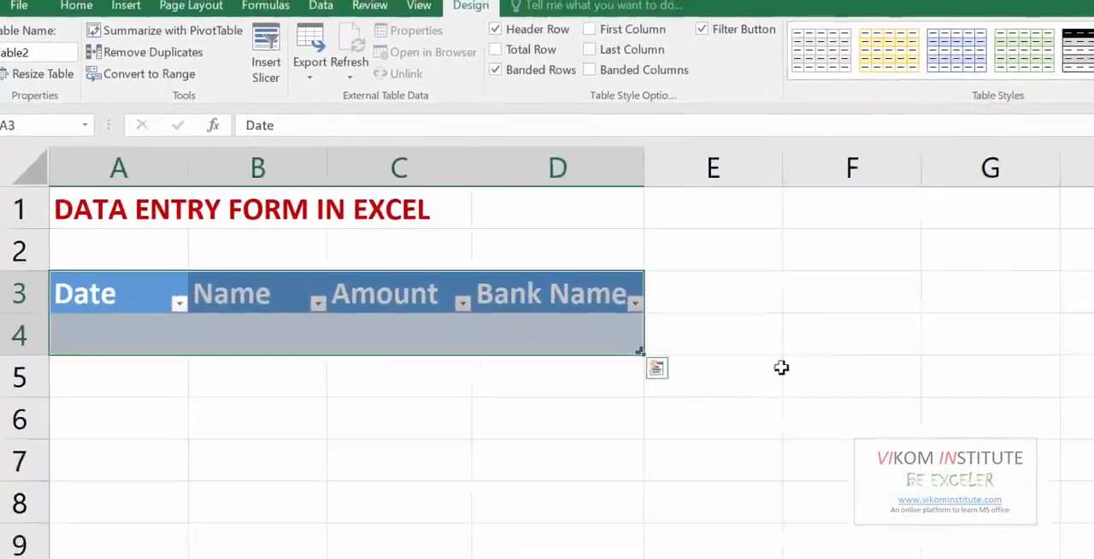
# Apply a light table style with a green header row to the new table
pyautogui.click(1067, 75)
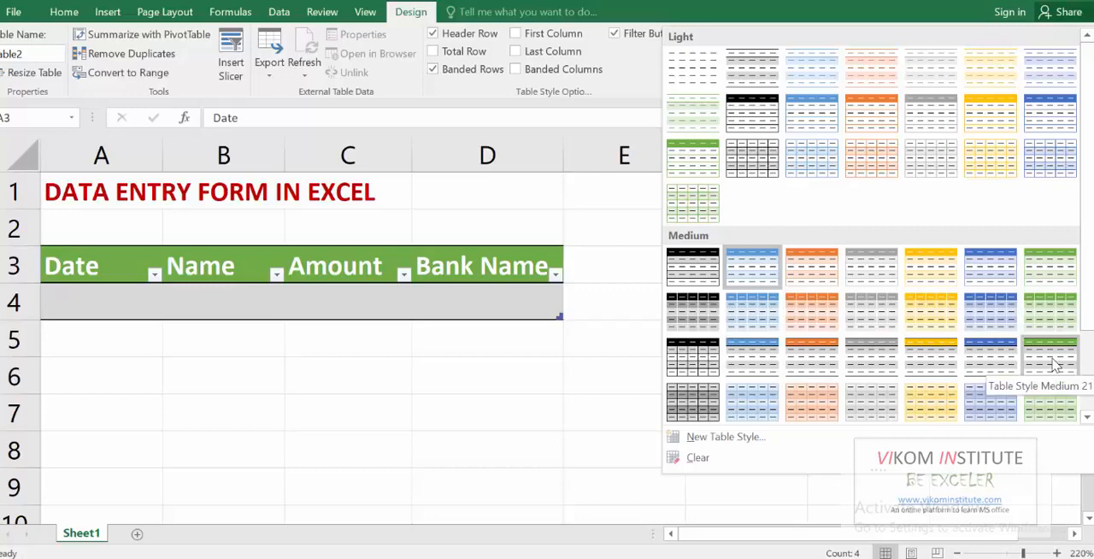
pyautogui.click(656, 151)
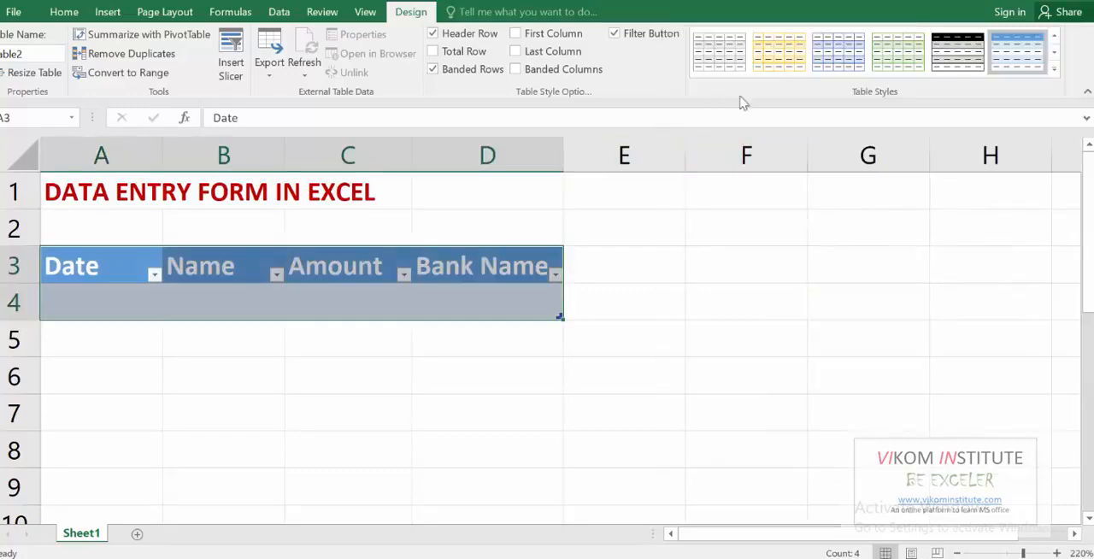
pyautogui.click(1054, 69)
pyautogui.click(694, 147)
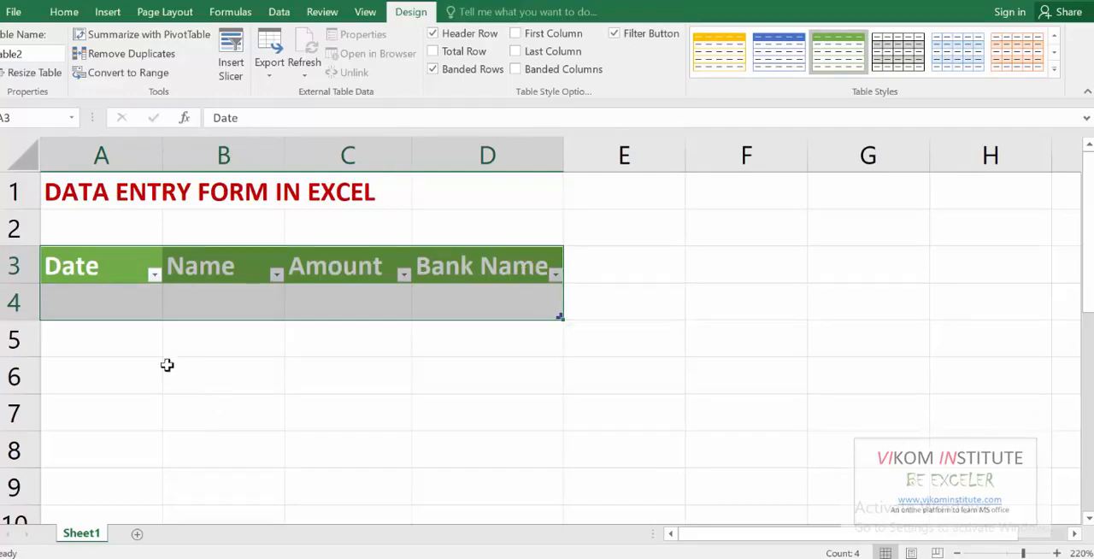
# Start a data validation rule for cell A4 that allows only Date values
pyautogui.click(118, 313)
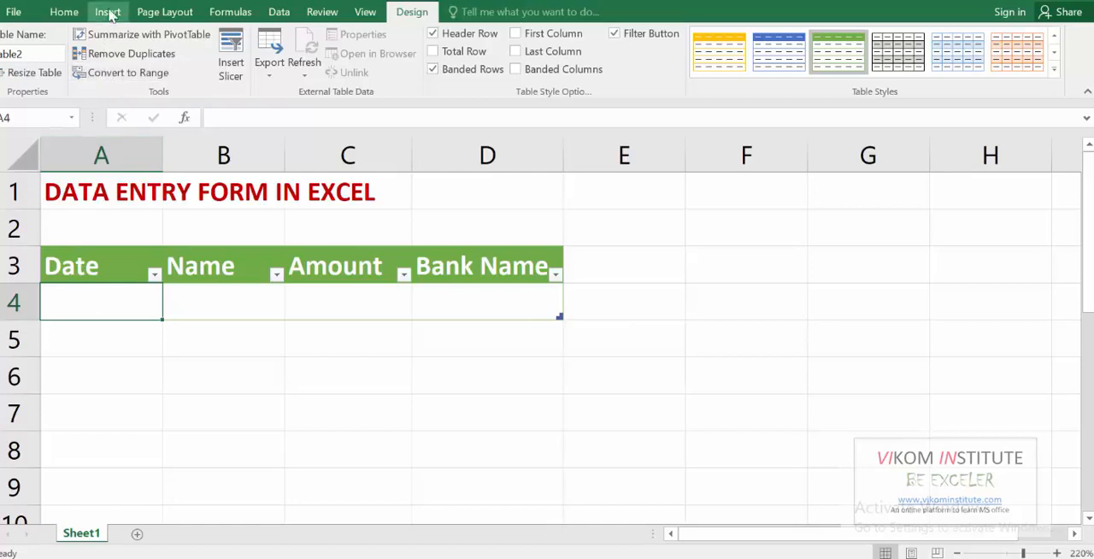
pyautogui.click(282, 14)
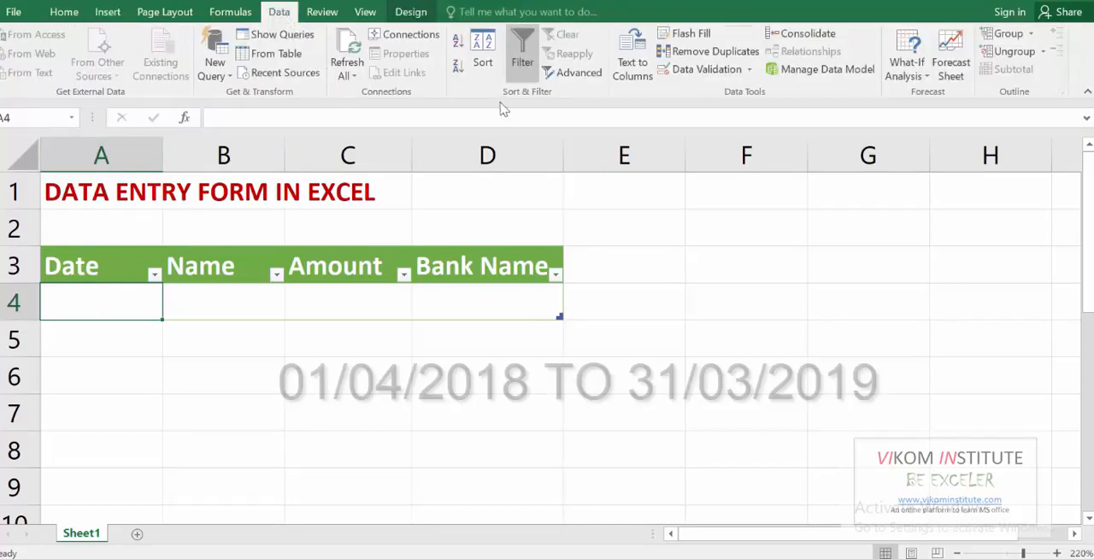
pyautogui.click(750, 70)
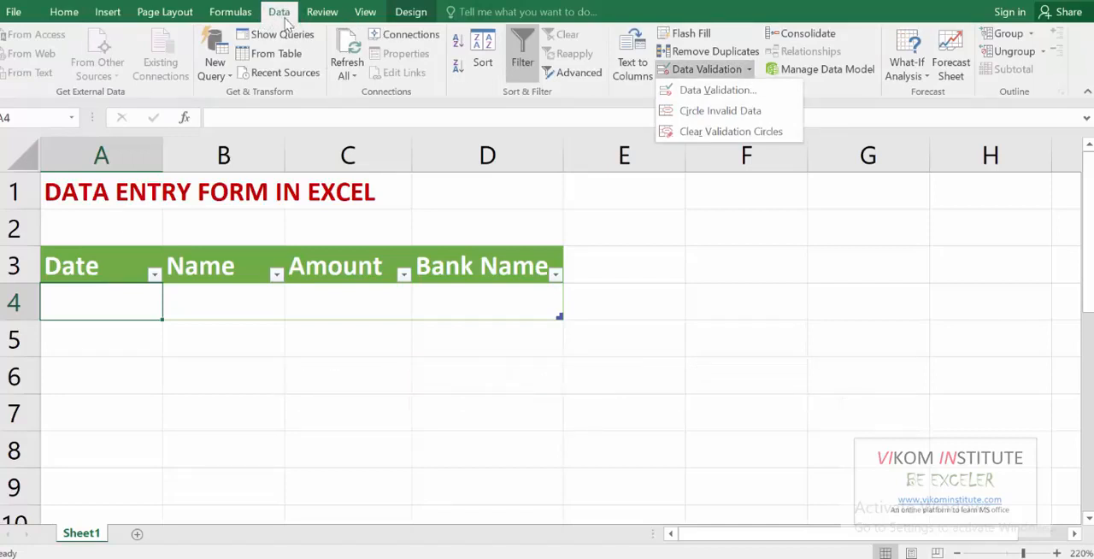
pyautogui.click(717, 90)
pyautogui.click(446, 205)
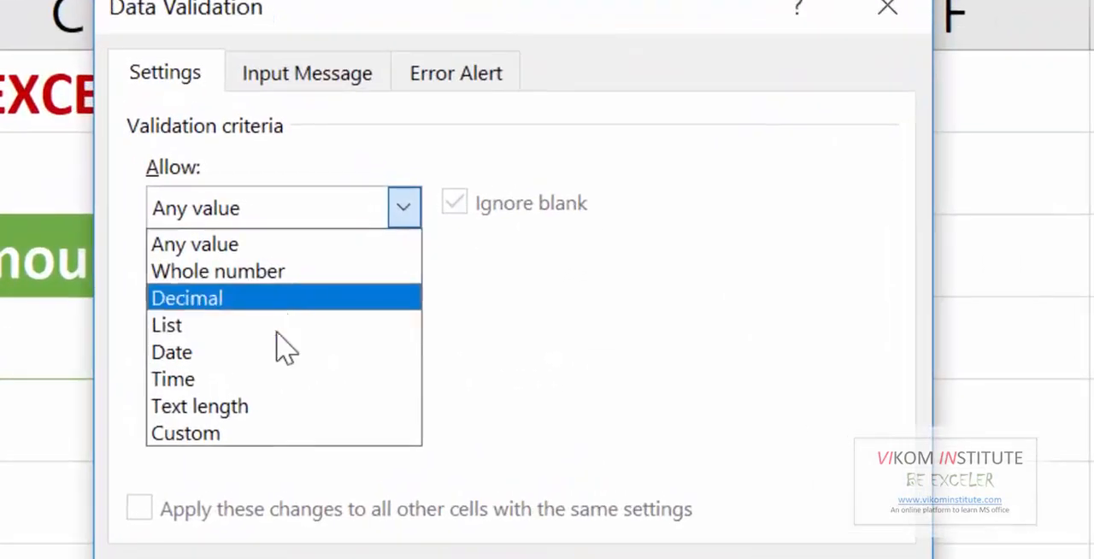
pyautogui.click(282, 335)
pyautogui.click(282, 205)
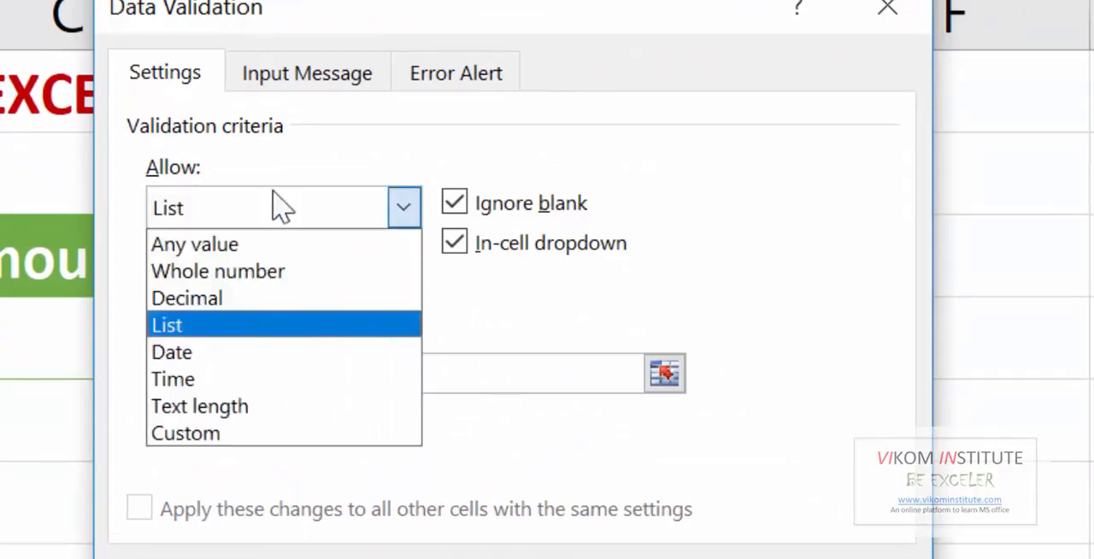
pyautogui.click(241, 352)
# Restrict the date rule to between 01/04/2018 and 31/03/2019 and apply it
pyautogui.click(263, 363)
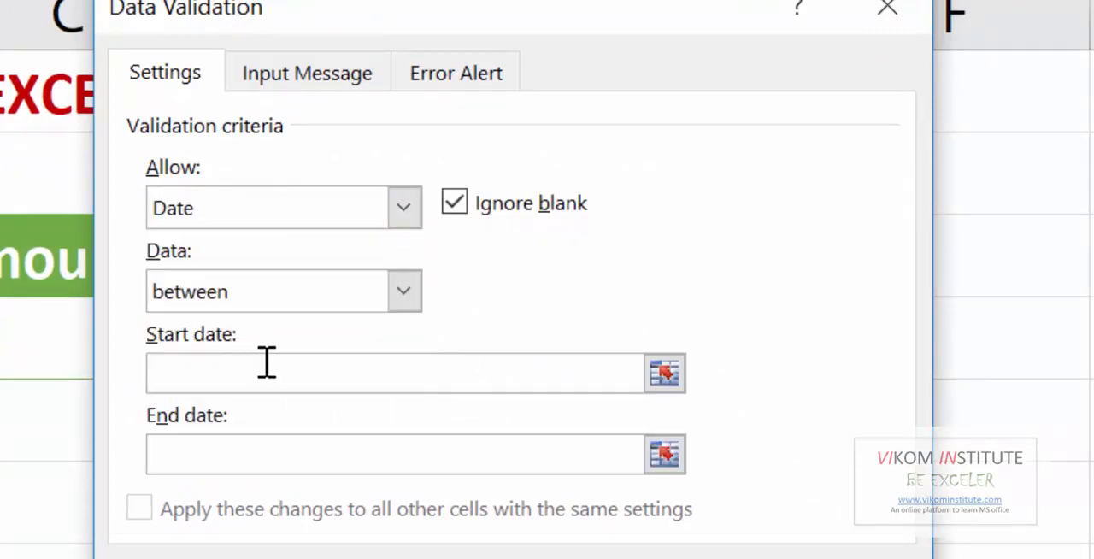
pyautogui.write('01/04/2018')
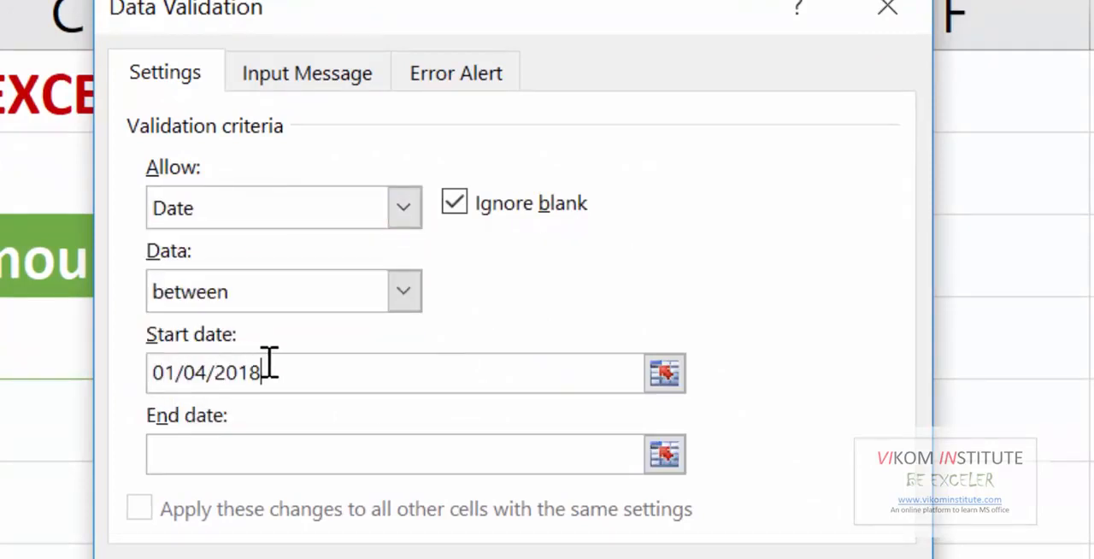
pyautogui.click(275, 457)
pyautogui.write('31/03/201')
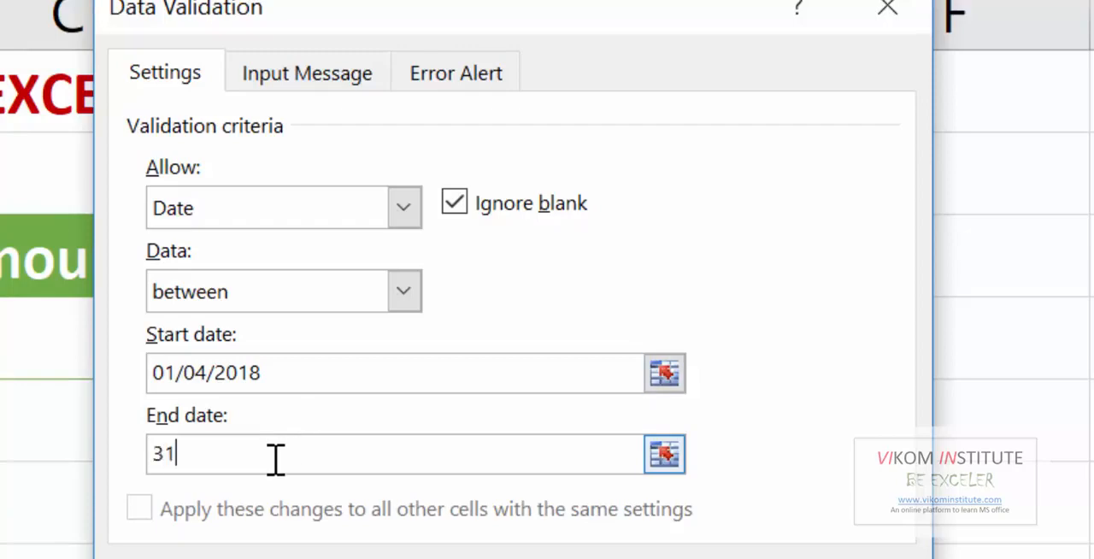
pyautogui.write('9')
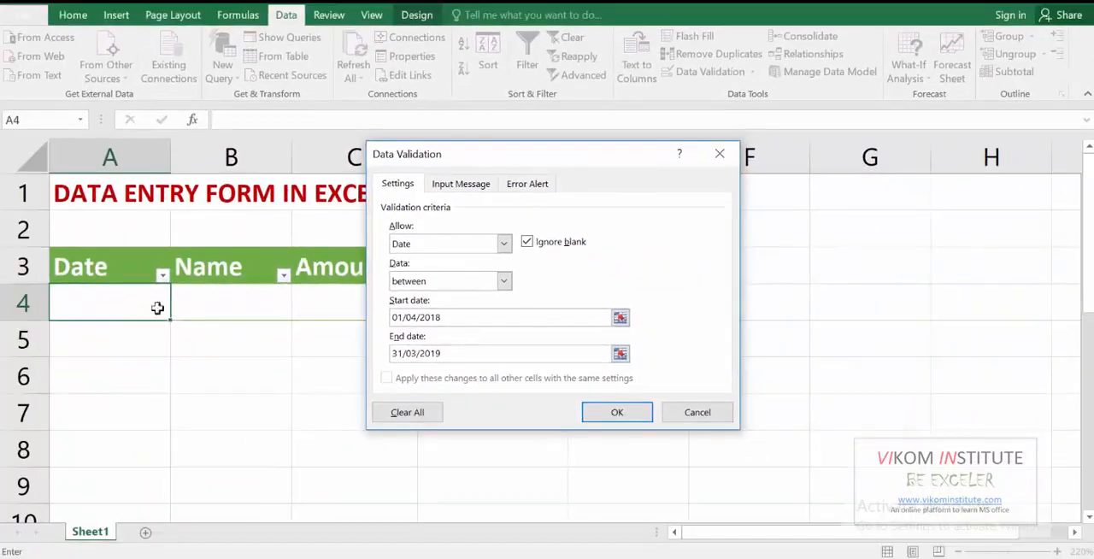
pyautogui.click(596, 413)
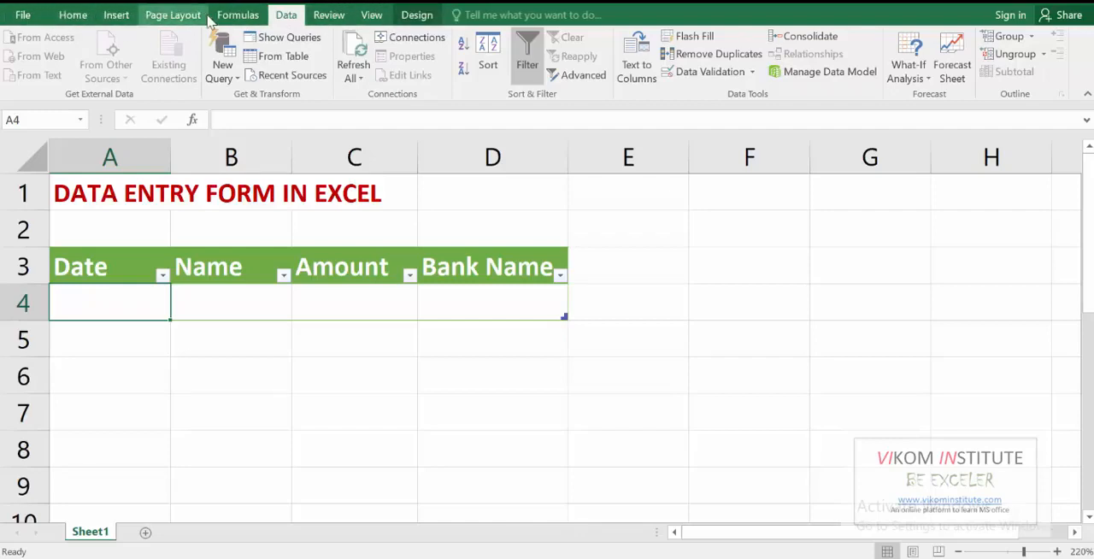
# Open the ribbon customization options and add a new custom tab after the Data tab
pyautogui.rightClick(210, 19)
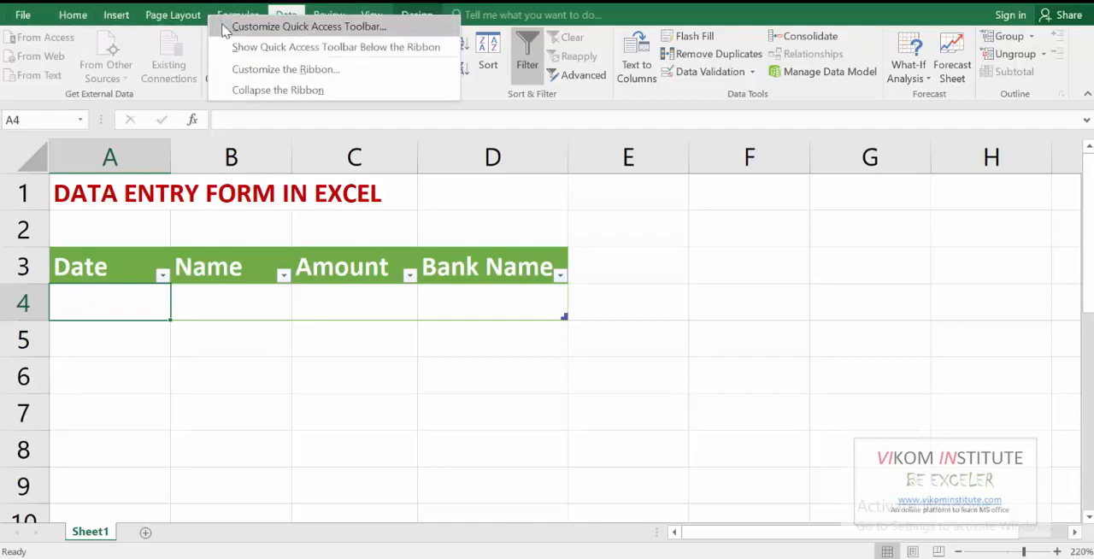
pyautogui.click(224, 29)
pyautogui.moveTo(327, 3); pyautogui.dragTo(366, 101)
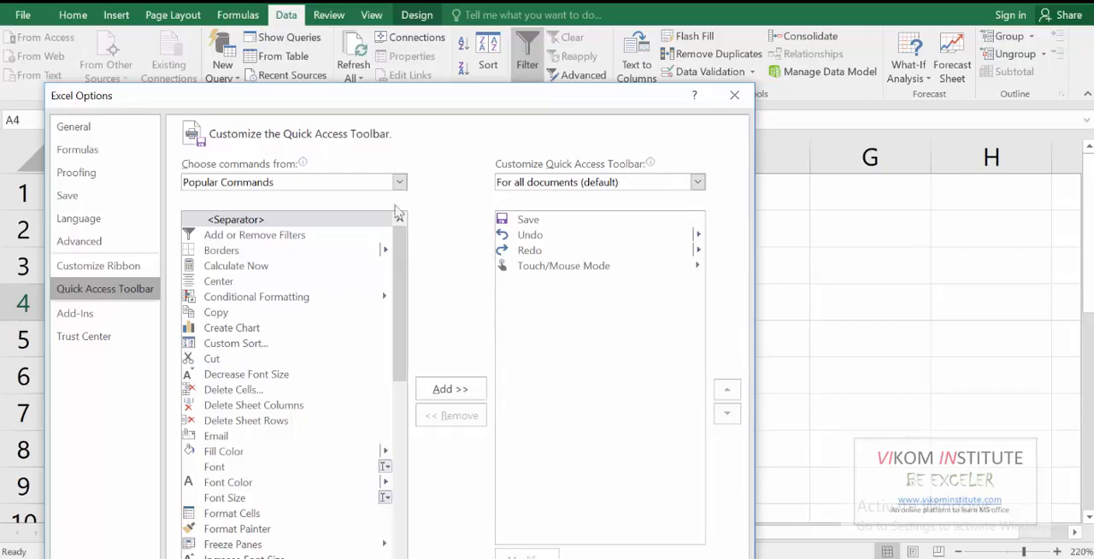
pyautogui.click(125, 269)
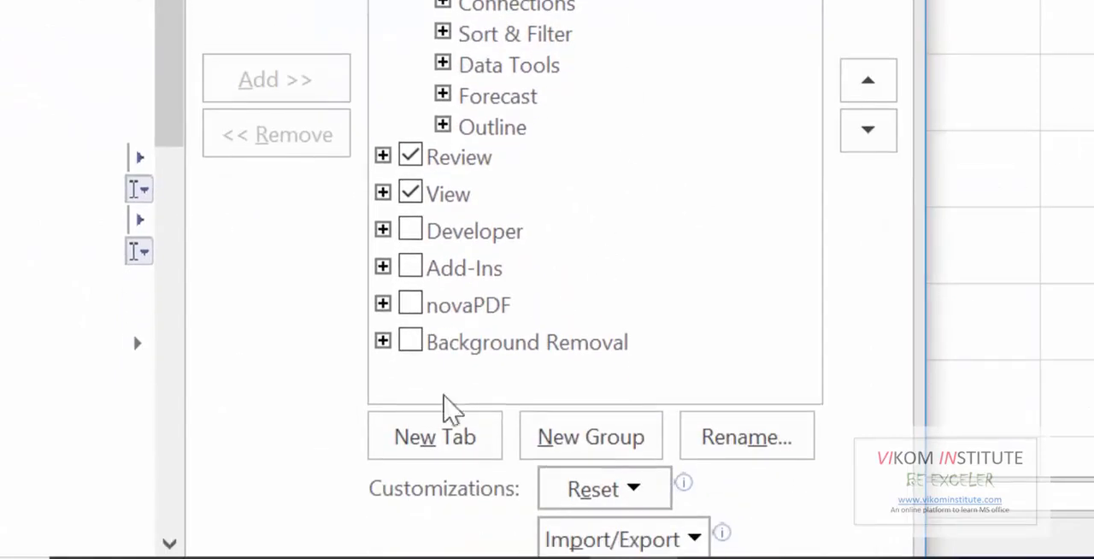
pyautogui.click(445, 453)
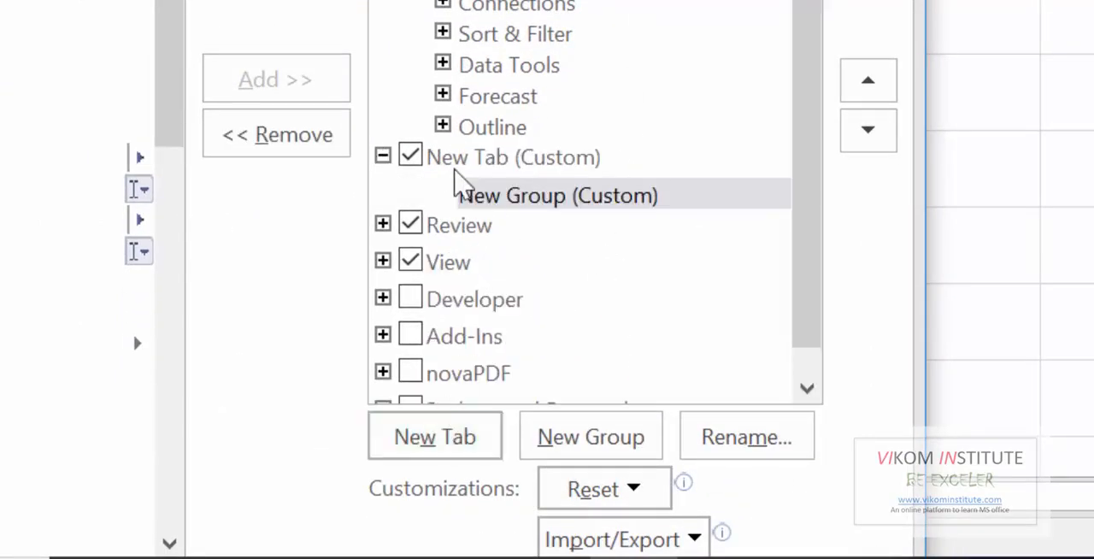
# Rename the new custom ribbon tab to "data entry"
pyautogui.click(458, 164)
pyautogui.rightClick(459, 164)
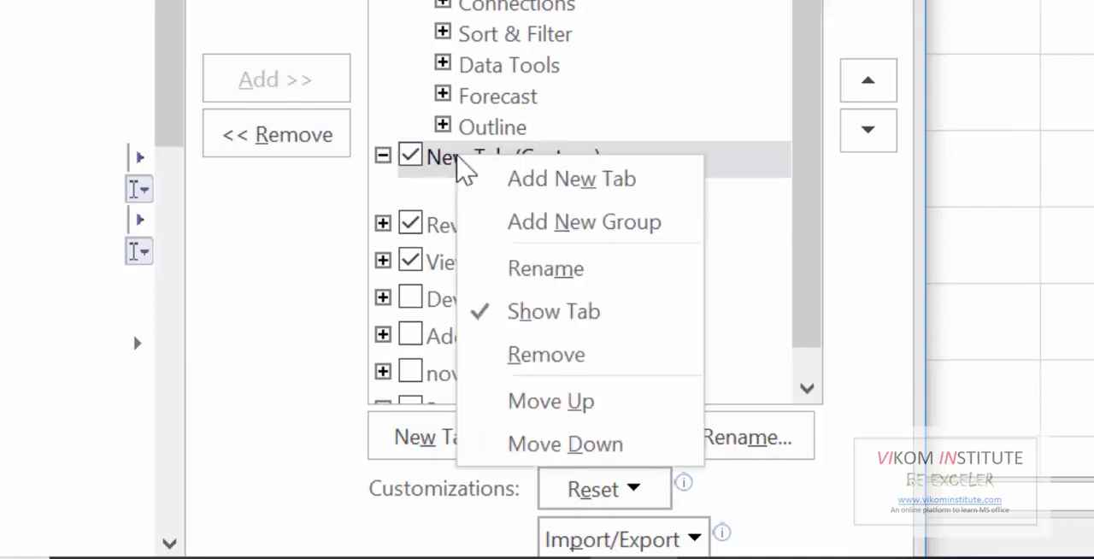
pyautogui.click(547, 270)
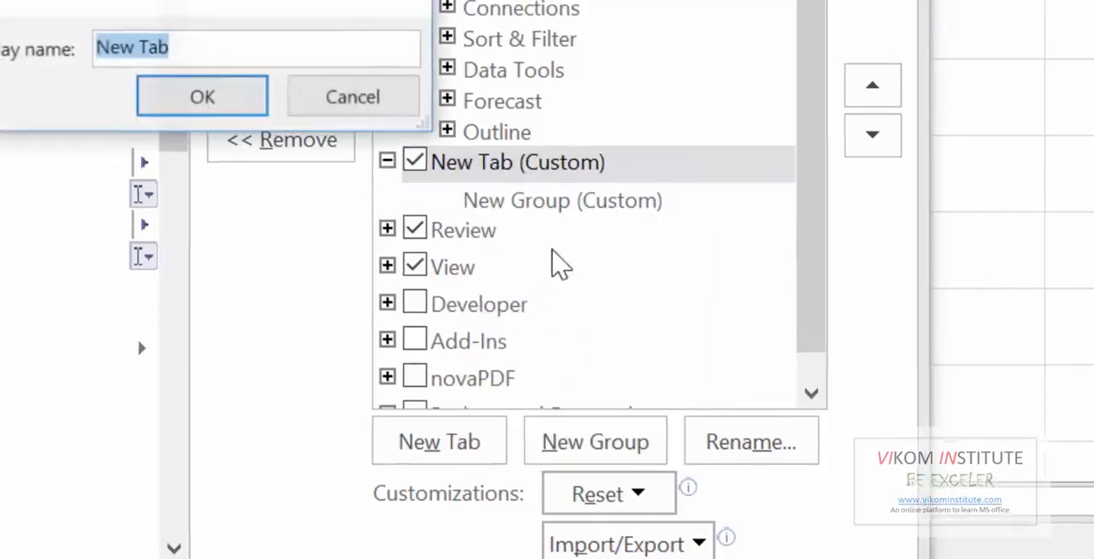
pyautogui.write('data')
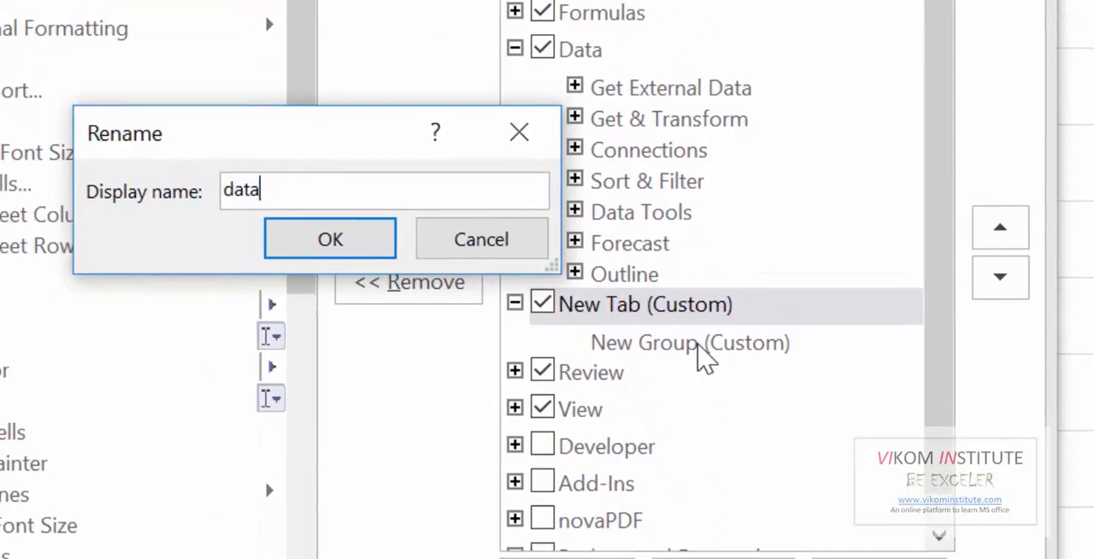
pyautogui.write(' entry')
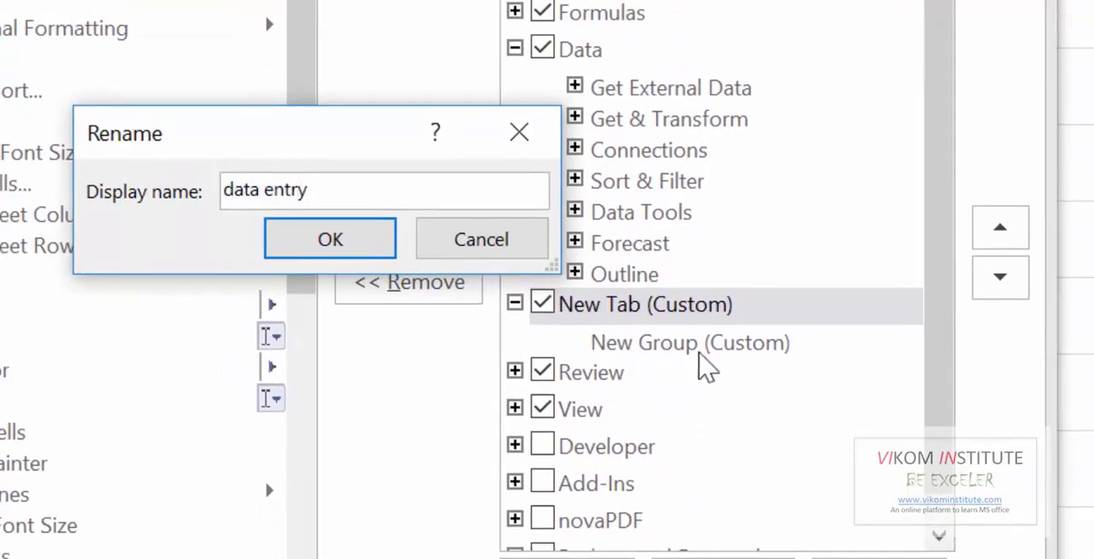
pyautogui.click(356, 251)
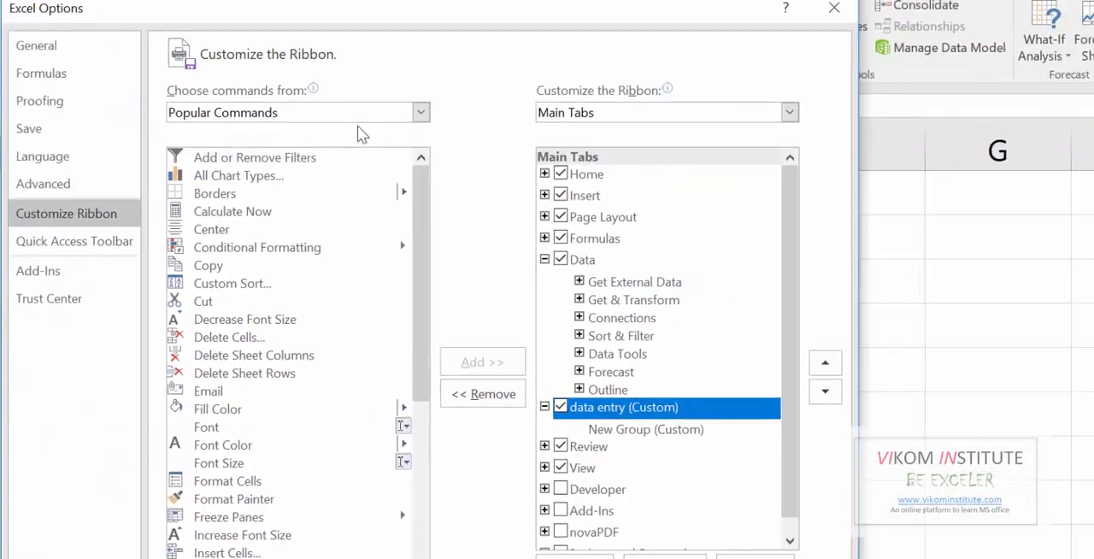
# Add the Form command from Commands Not in the Ribbon to the new group of the data entry tab
pyautogui.click(362, 116)
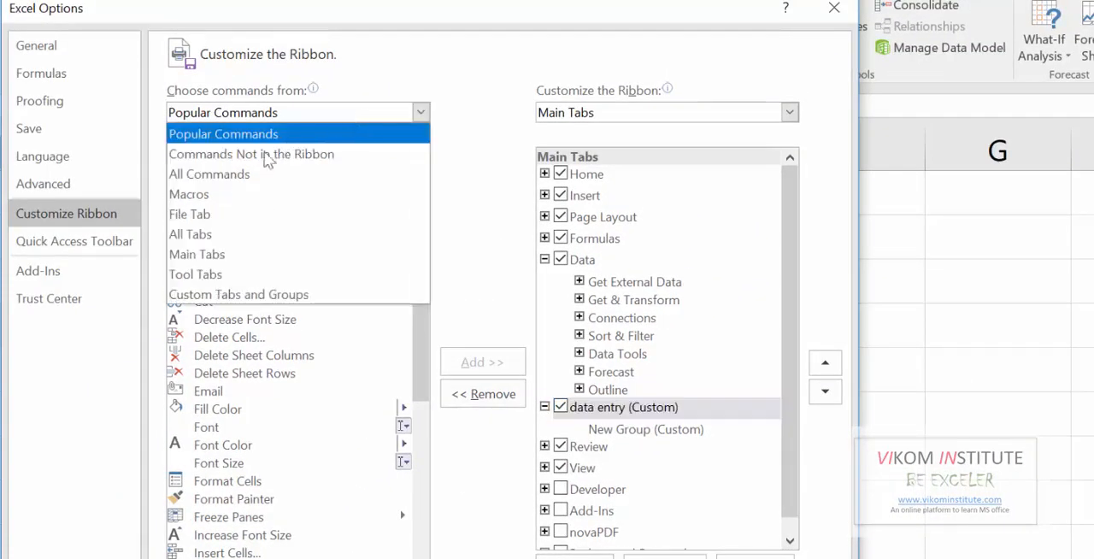
pyautogui.click(346, 167)
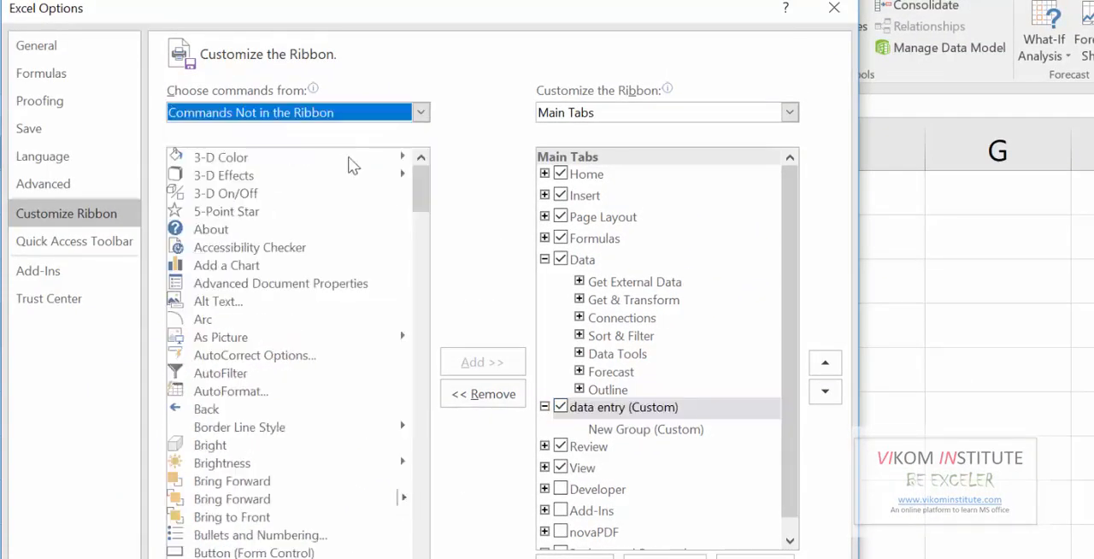
pyautogui.moveTo(427, 196); pyautogui.dragTo(424, 290)
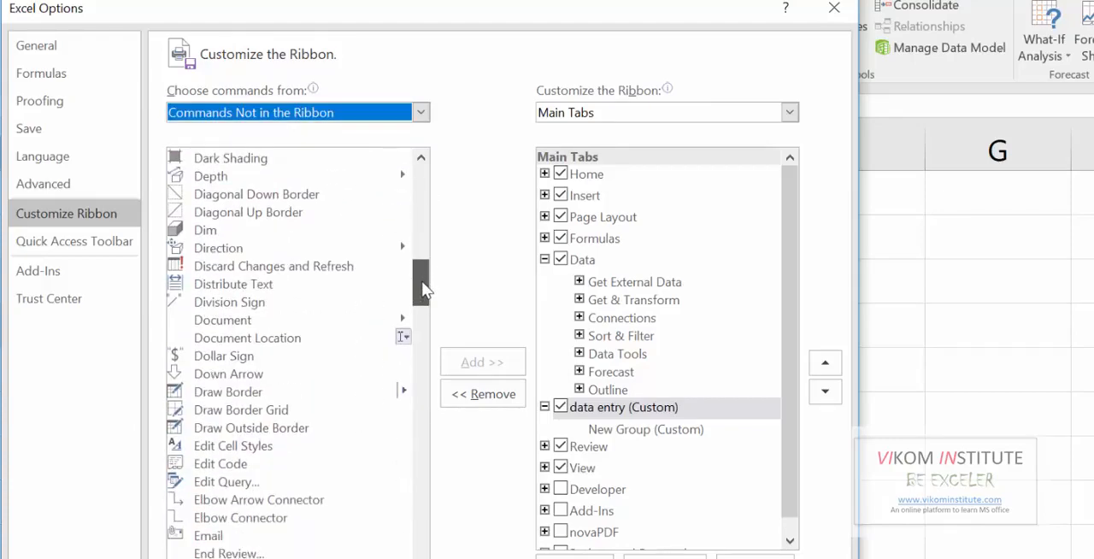
pyautogui.moveTo(419, 276); pyautogui.dragTo(420, 323)
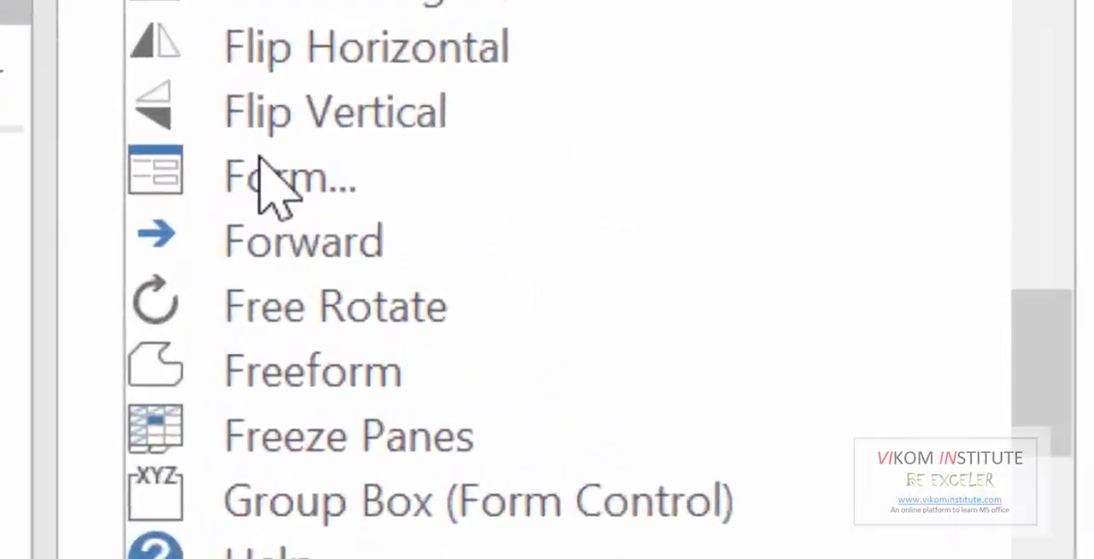
pyautogui.click(208, 263)
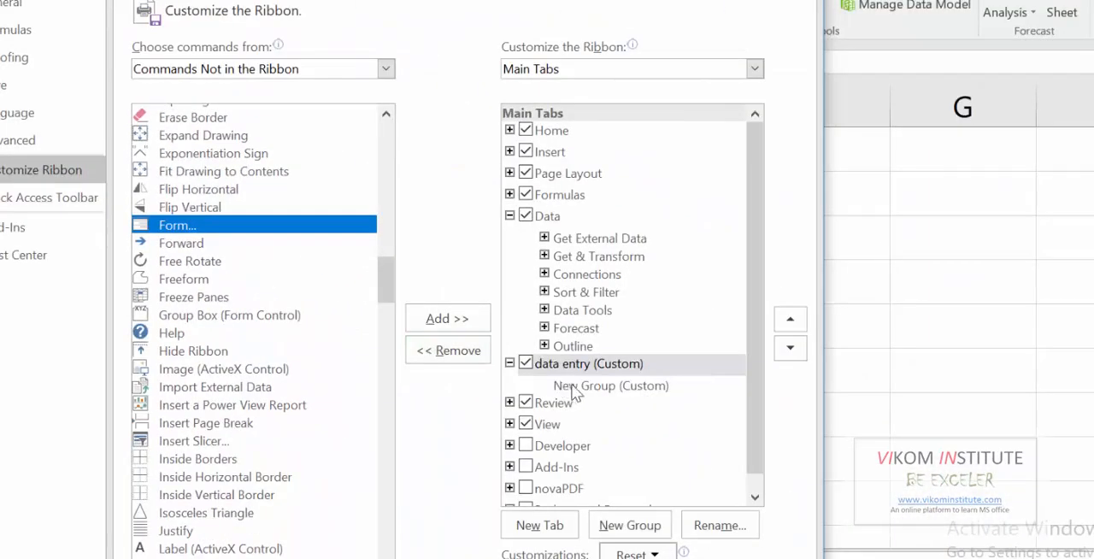
pyautogui.click(578, 389)
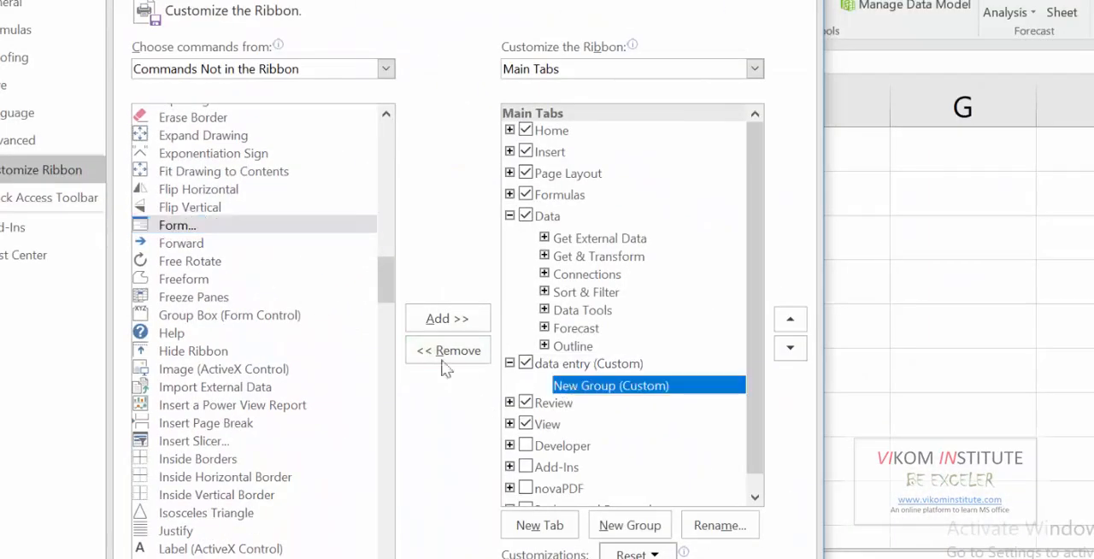
pyautogui.click(273, 226)
pyautogui.click(445, 319)
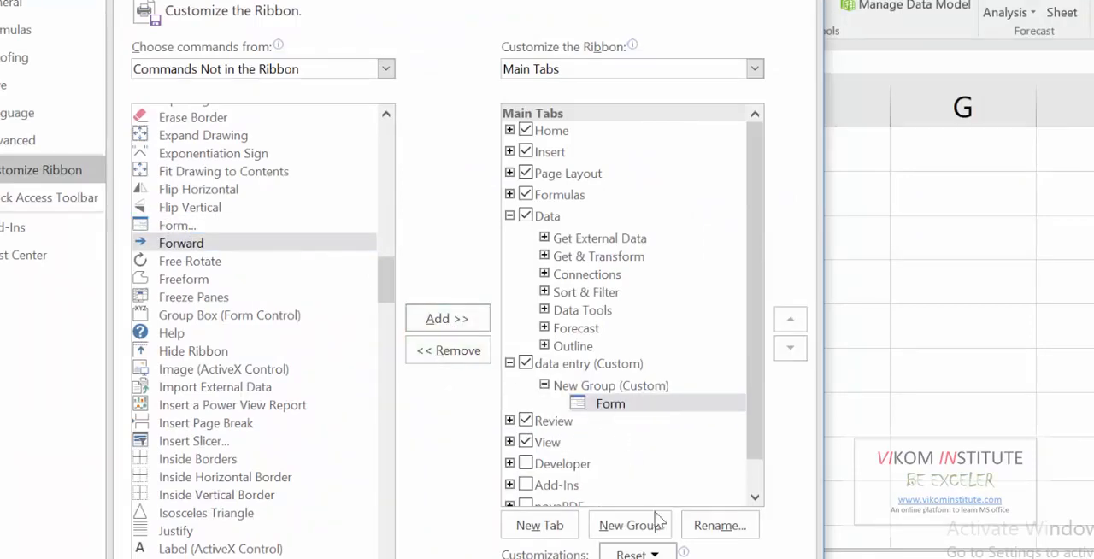
pyautogui.moveTo(761, 414); pyautogui.dragTo(754, 451)
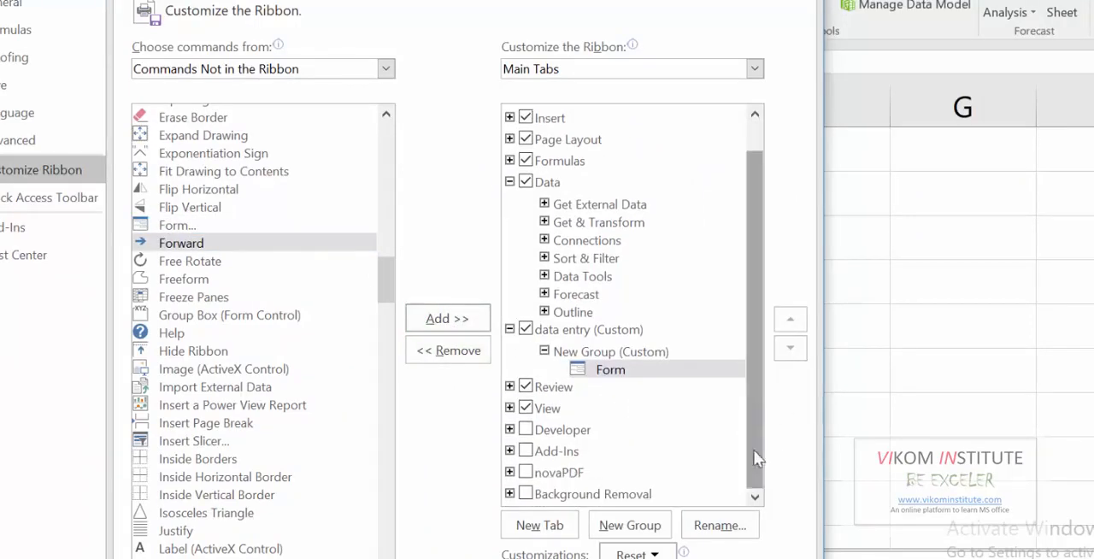
# Apply the ribbon customization and open the Form command from the data entry tab for the table range A3:D4
pyautogui.moveTo(726, 0); pyautogui.dragTo(718, 0)
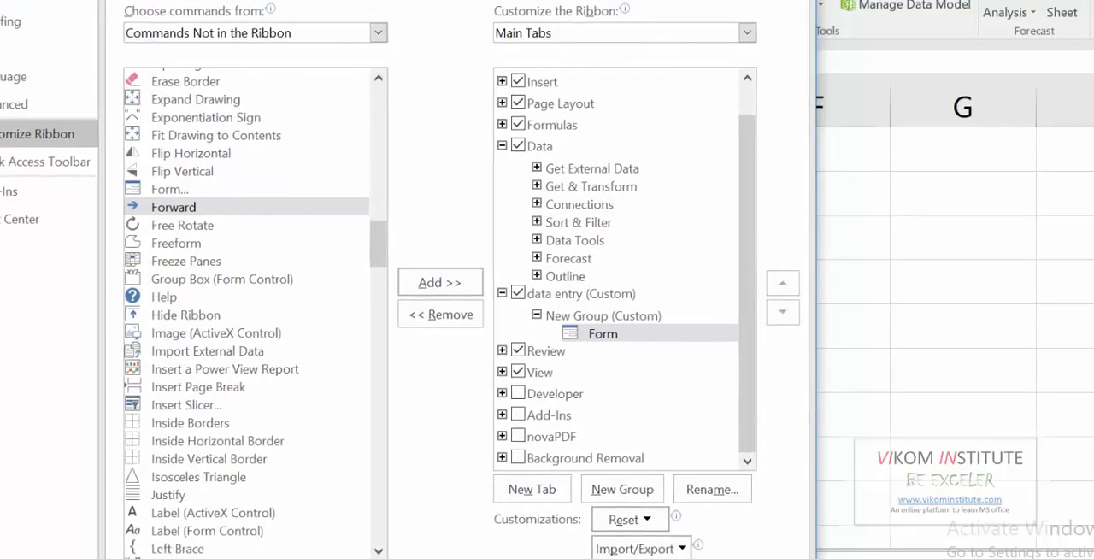
pyautogui.click(662, 540)
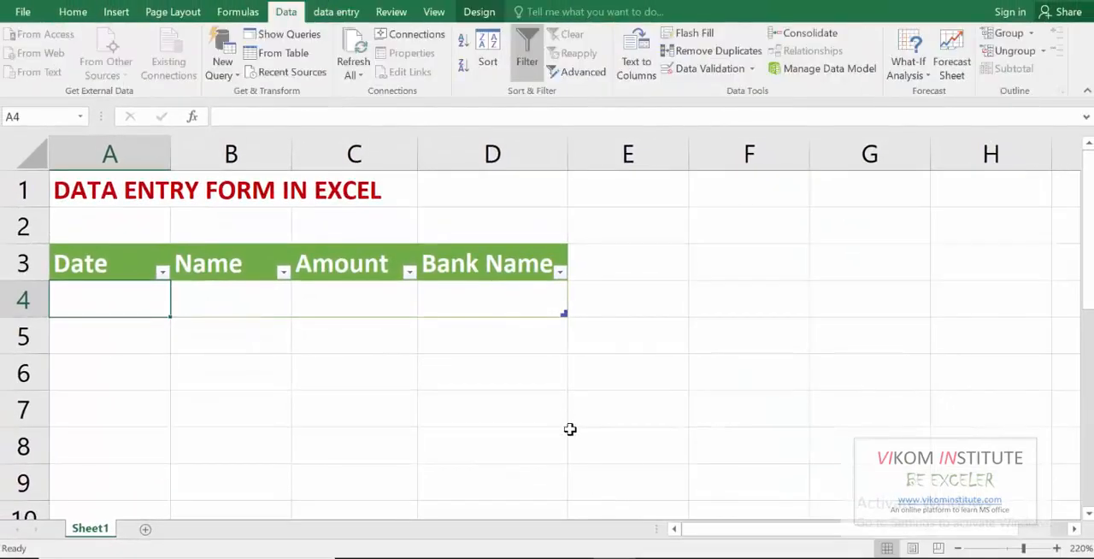
pyautogui.click(335, 14)
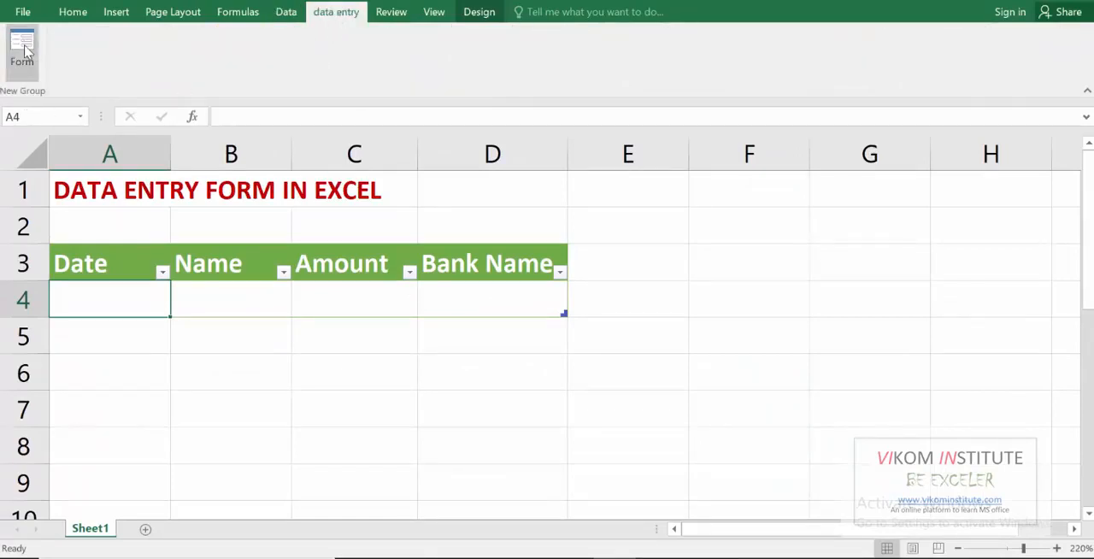
pyautogui.moveTo(97, 263); pyautogui.dragTo(517, 305)
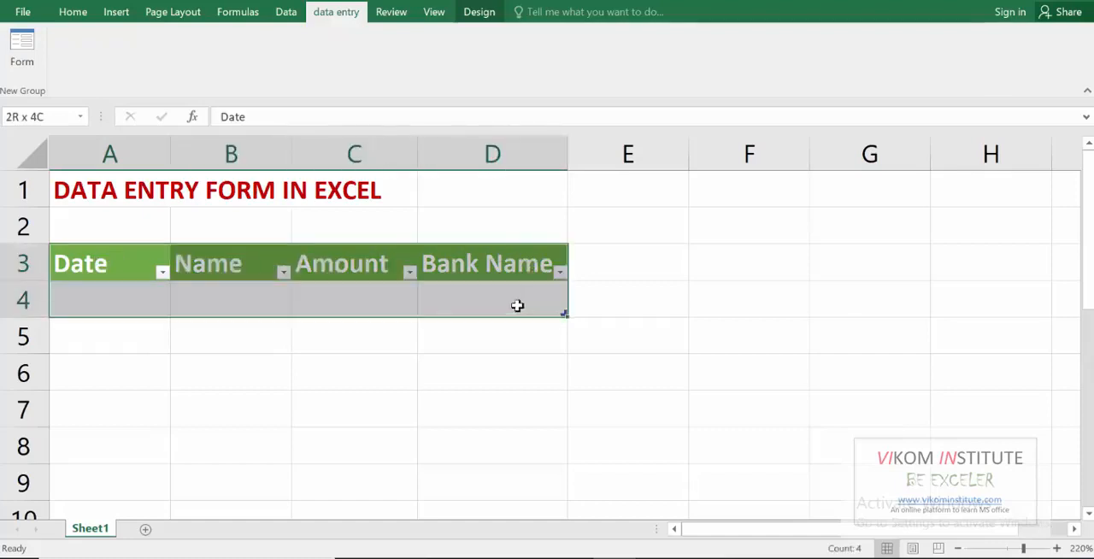
pyautogui.click(22, 48)
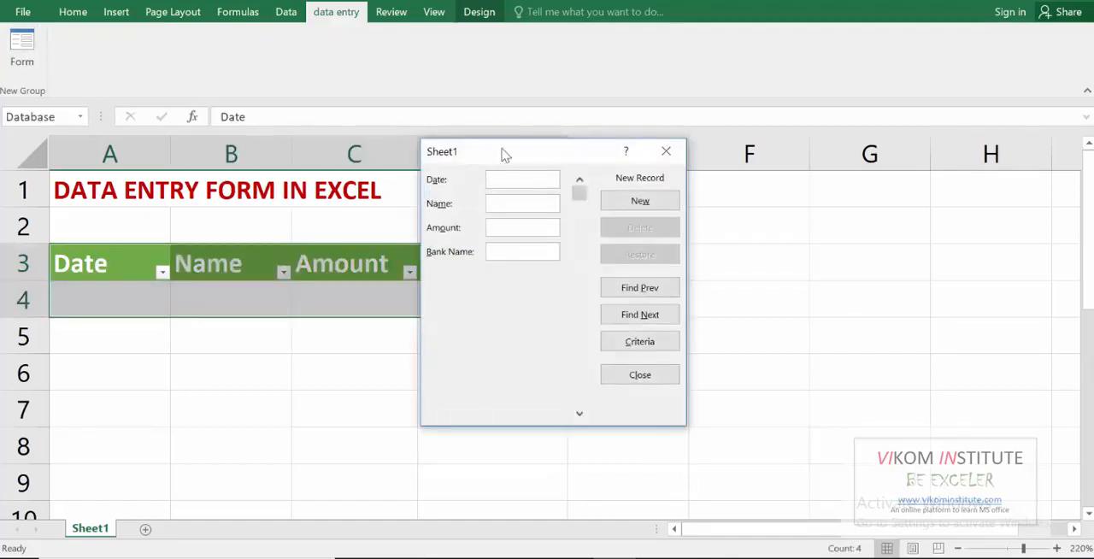
pyautogui.moveTo(504, 154); pyautogui.dragTo(362, 186)
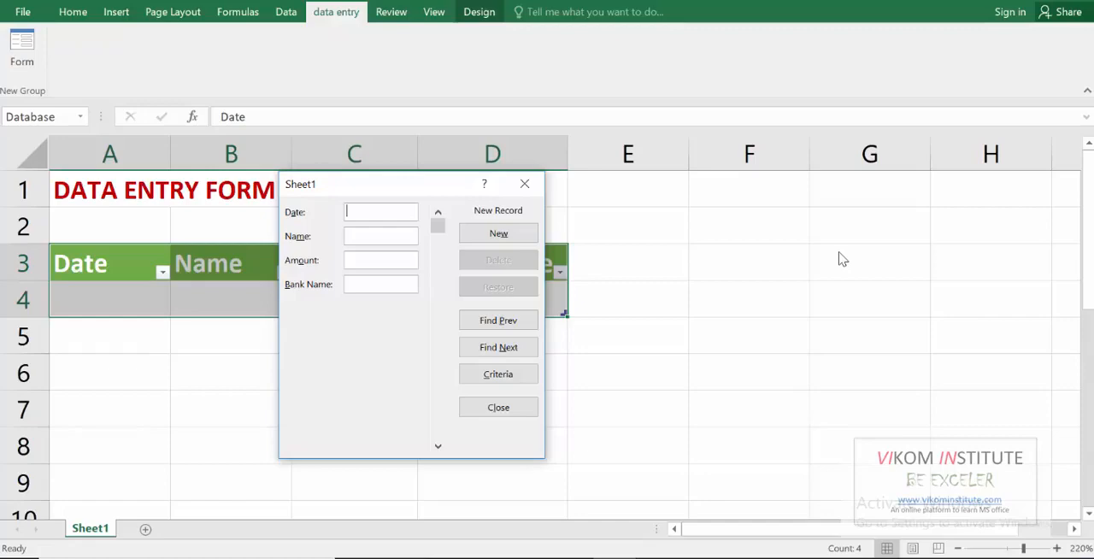
# Add a form record dated 01/05/2018 with the person's full name, amount 5000 and bank name HDFC
pyautogui.write('01/05/2018')
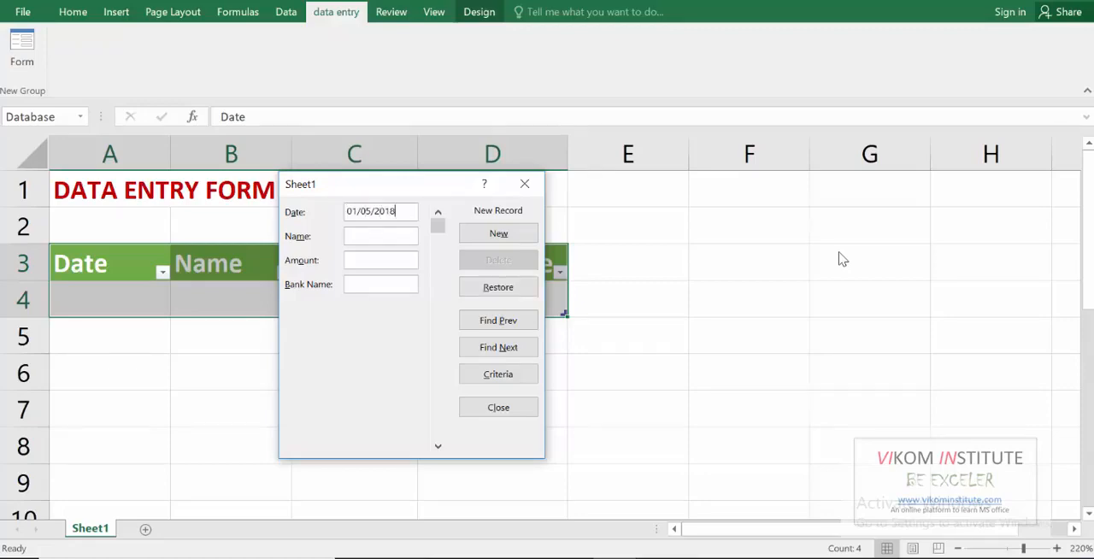
pyautogui.press('Tab')
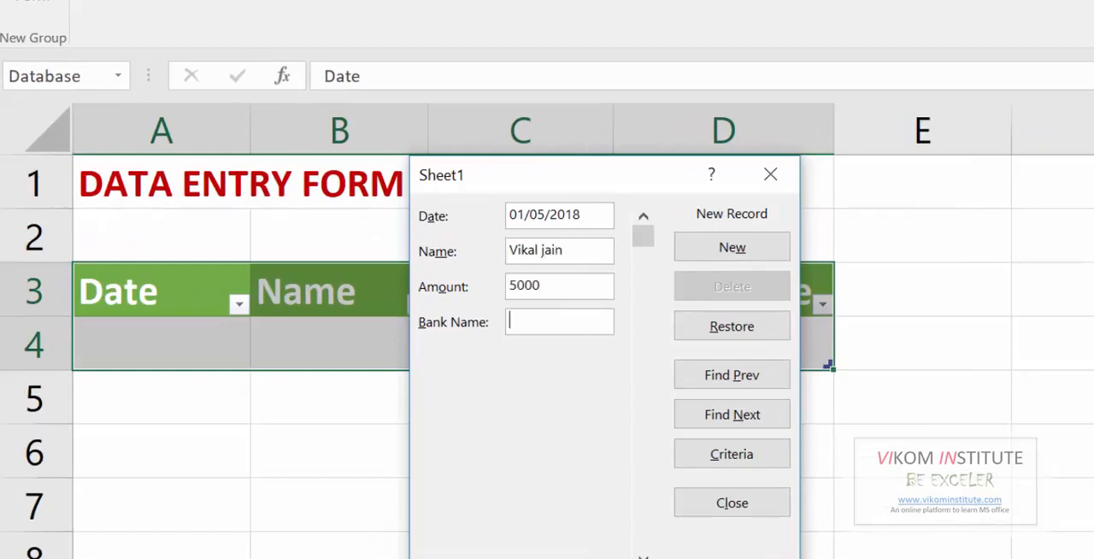
pyautogui.write('HDFC')
pyautogui.press('Return')
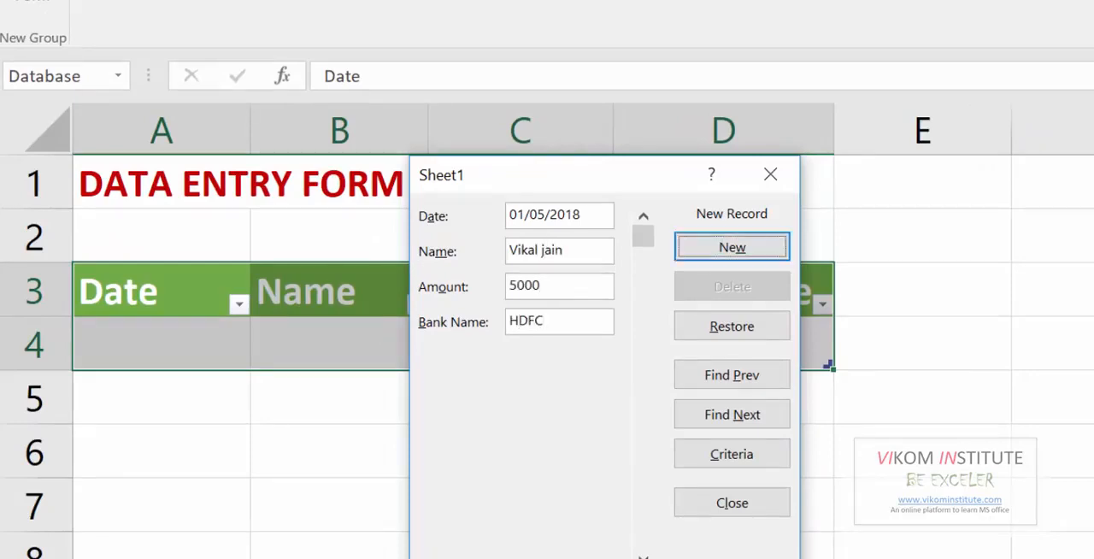
# Add a second form record dated 01/06/2018 with the person's name, amount 10000 and bank name IDBI
pyautogui.write('01')
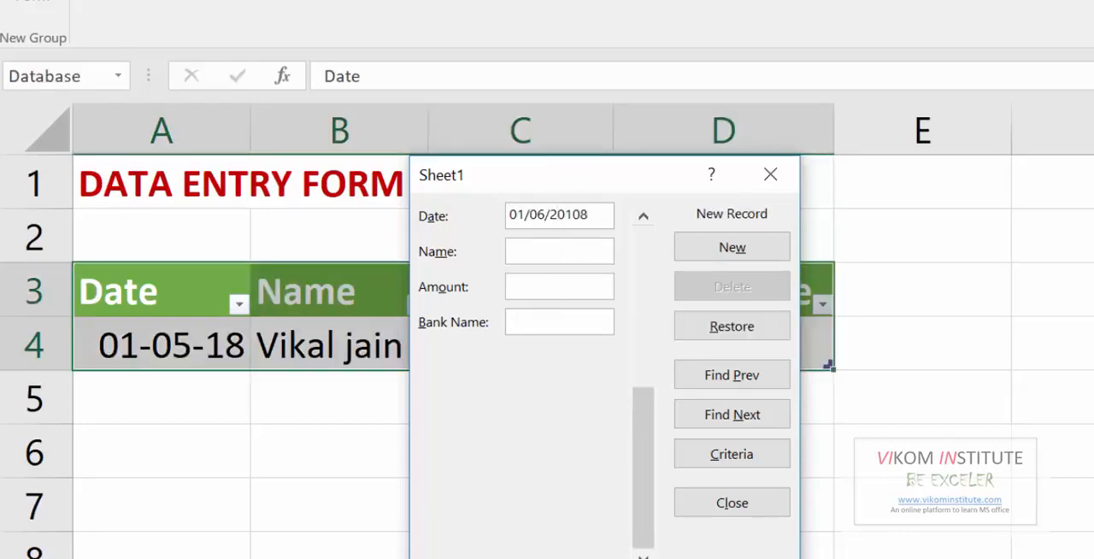
pyautogui.hotkey('shift', 'Tab')
pyautogui.press('Right')
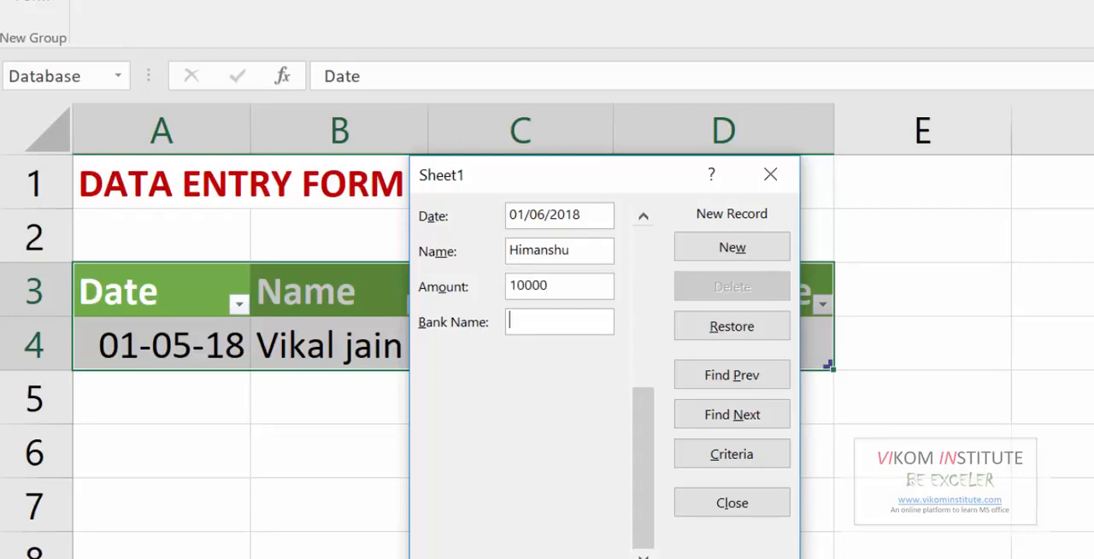
pyautogui.press('Tab')
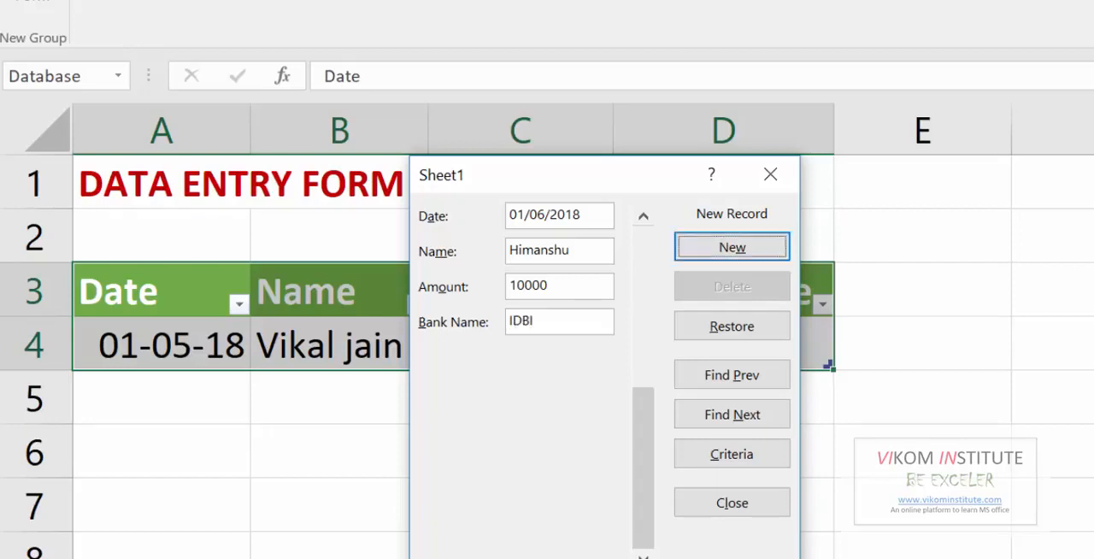
pyautogui.press('Return')
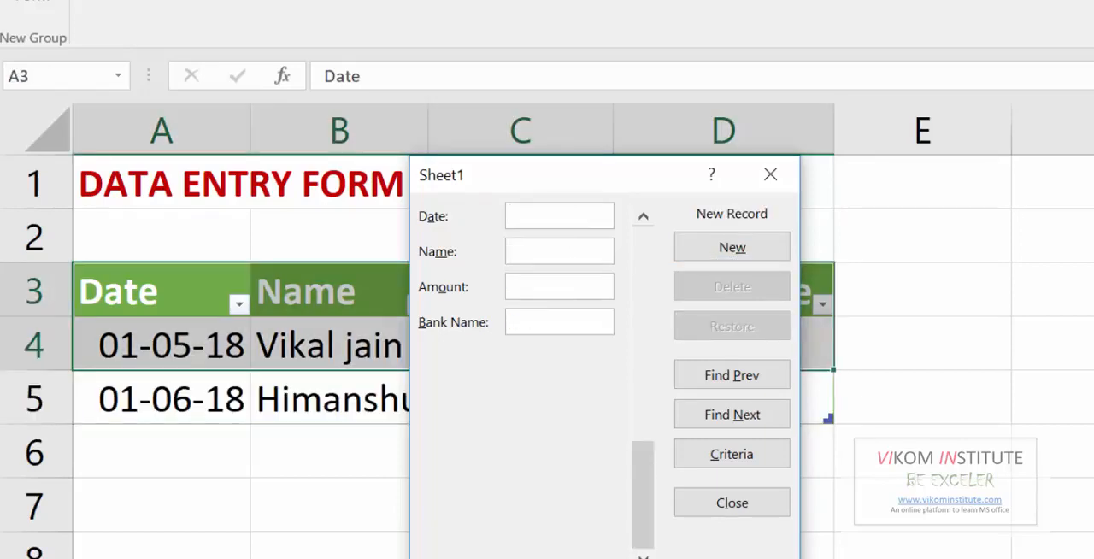
# Add a third form record dated 01/07/2018 with the person's full name, amount 6000 and bank name SBI, and close the form
pyautogui.write('010/07/2018')
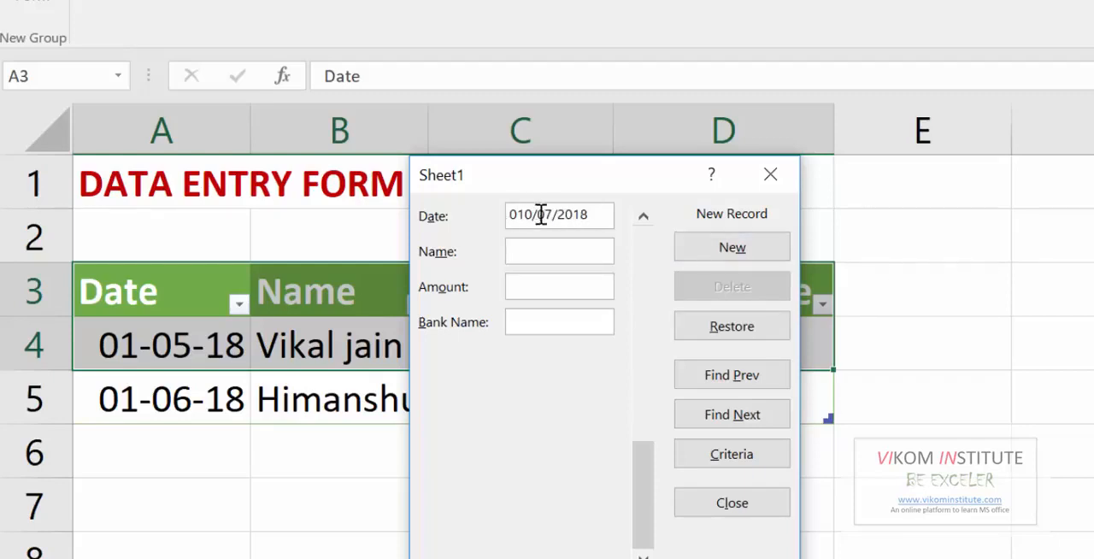
pyautogui.press('BackSpace')
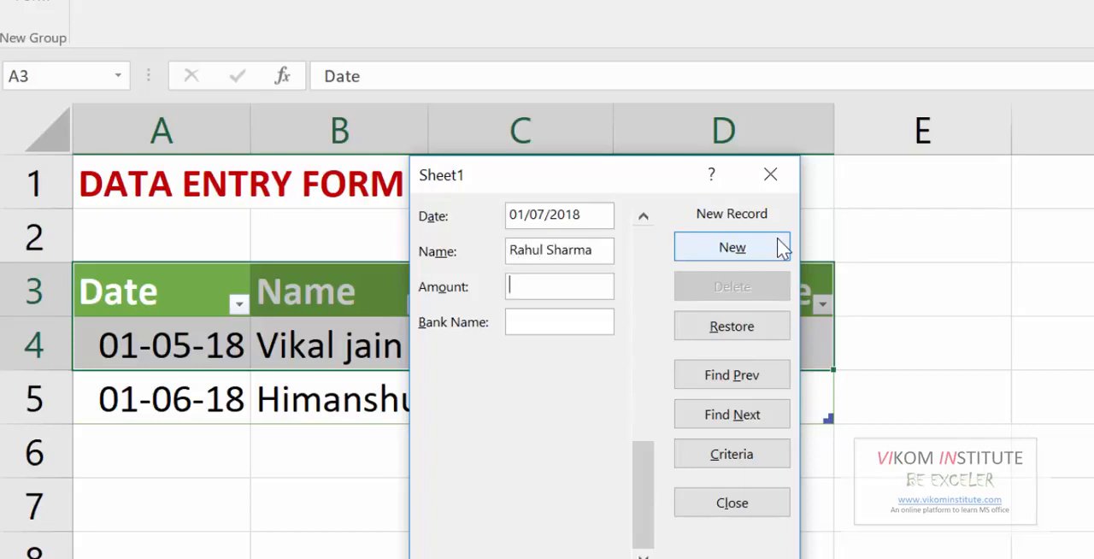
pyautogui.write('000')
pyautogui.write('SBI')
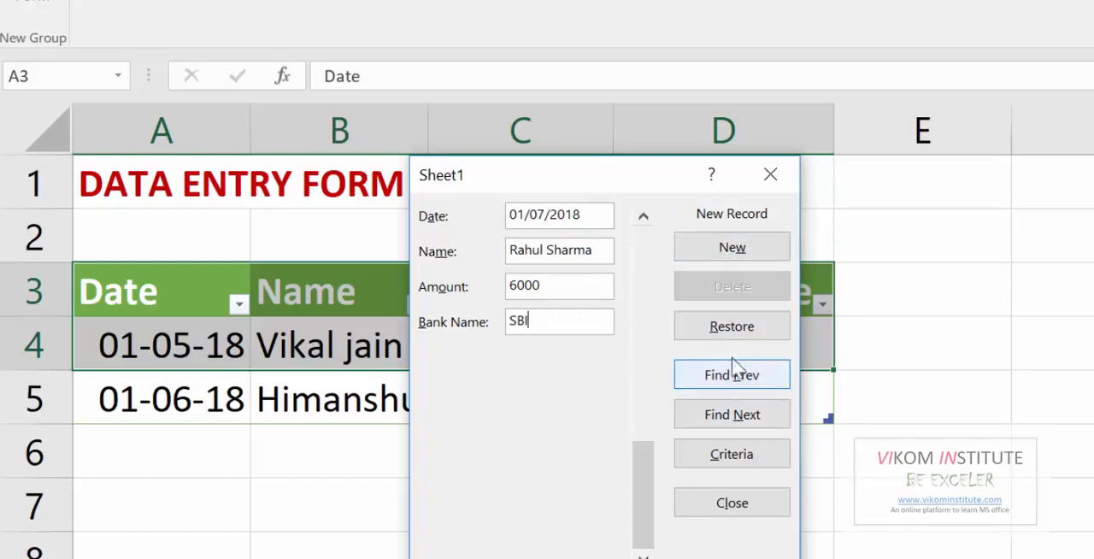
pyautogui.click(724, 251)
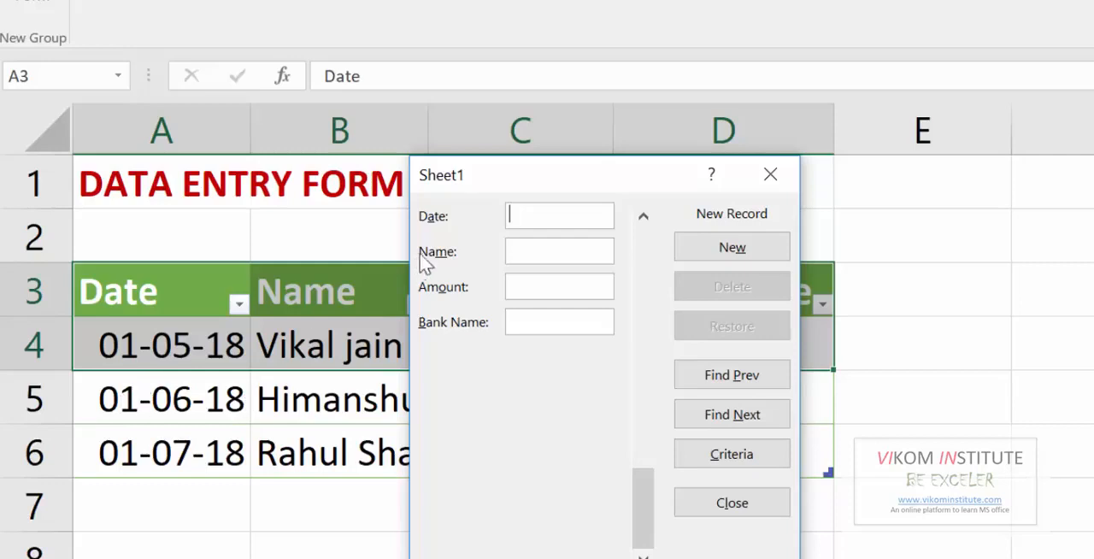
pyautogui.click(769, 174)
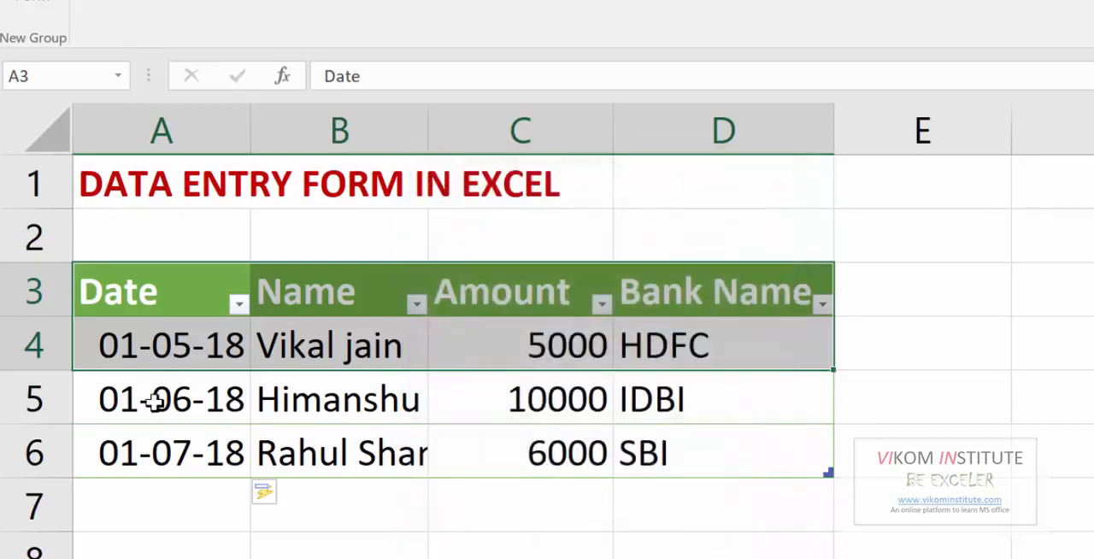
# Reopen the data form, permanently delete the record dated 01-06-2018, and close the form
pyautogui.moveTo(154, 398); pyautogui.dragTo(798, 372)
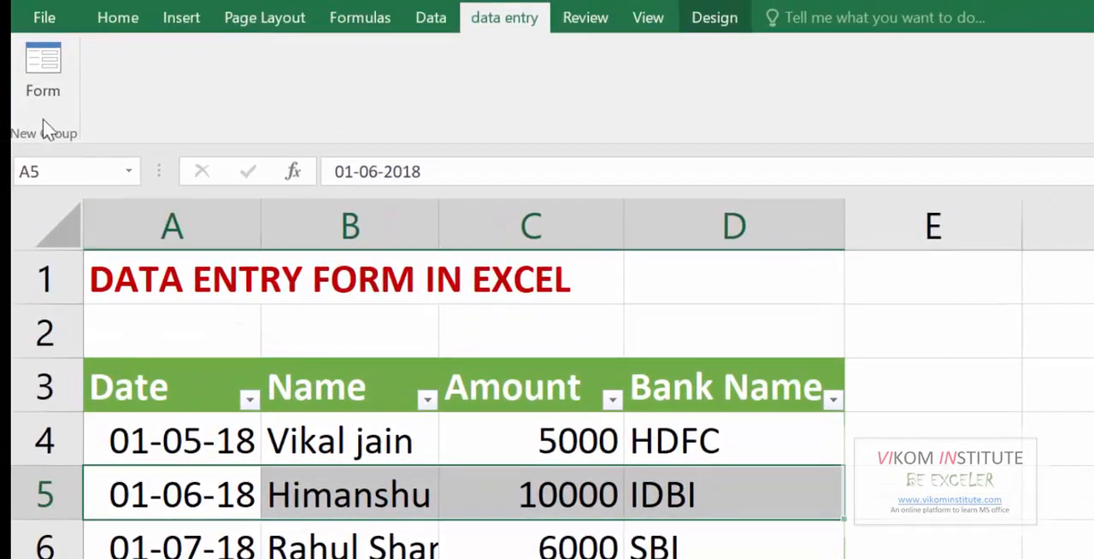
pyautogui.click(34, 11)
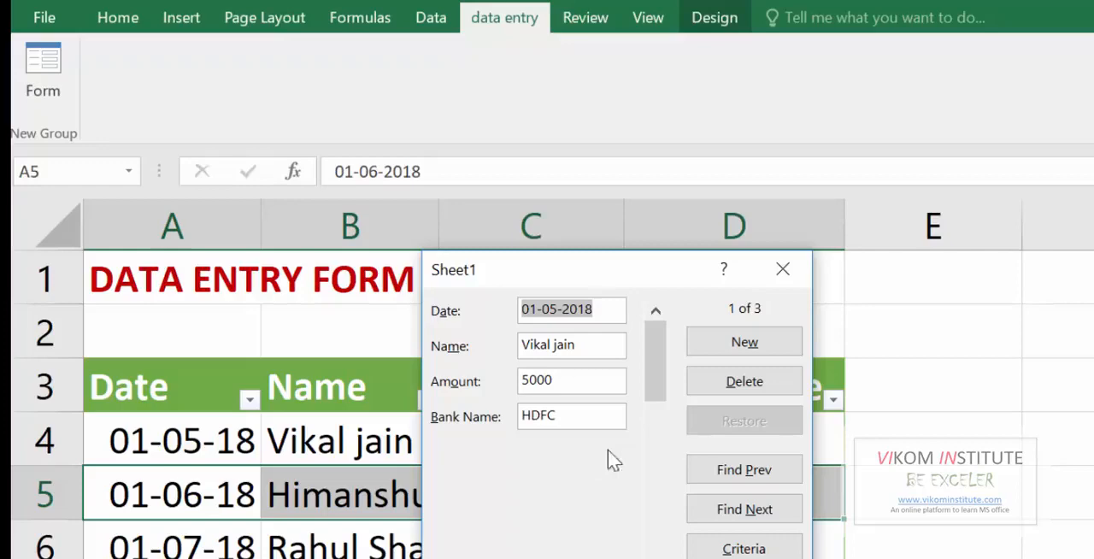
pyautogui.click(727, 513)
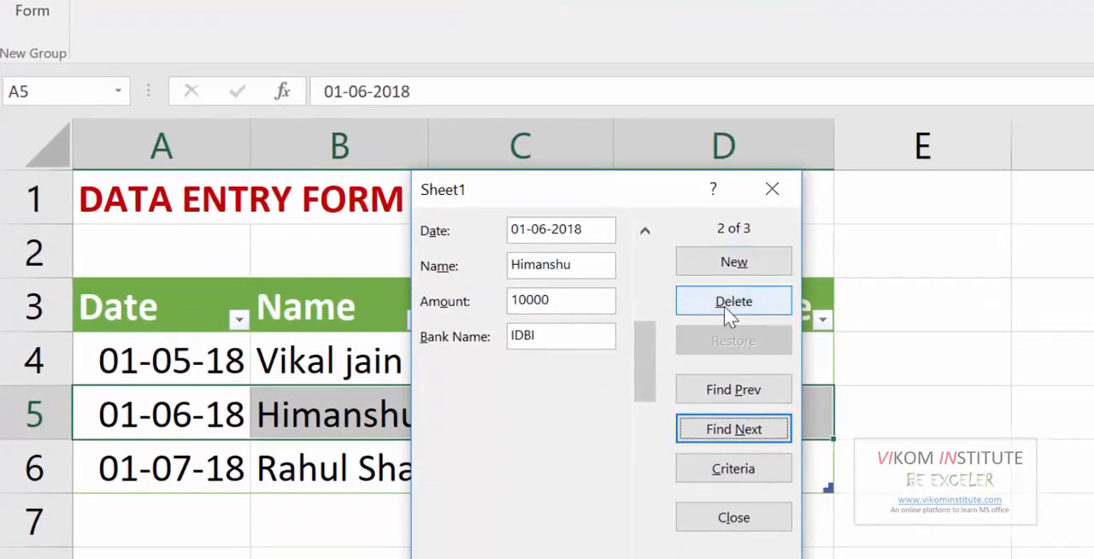
pyautogui.click(725, 305)
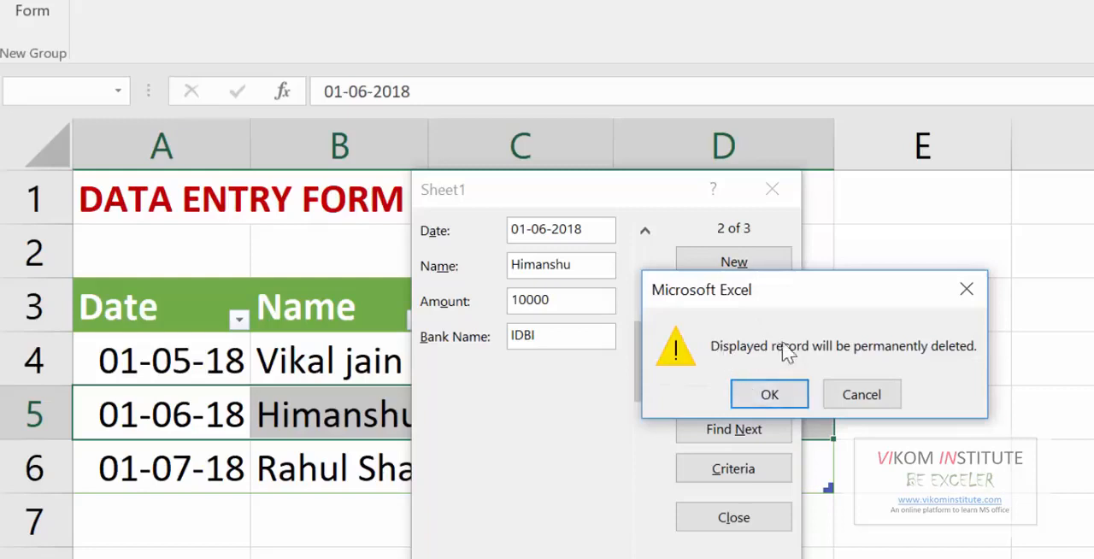
pyautogui.click(781, 396)
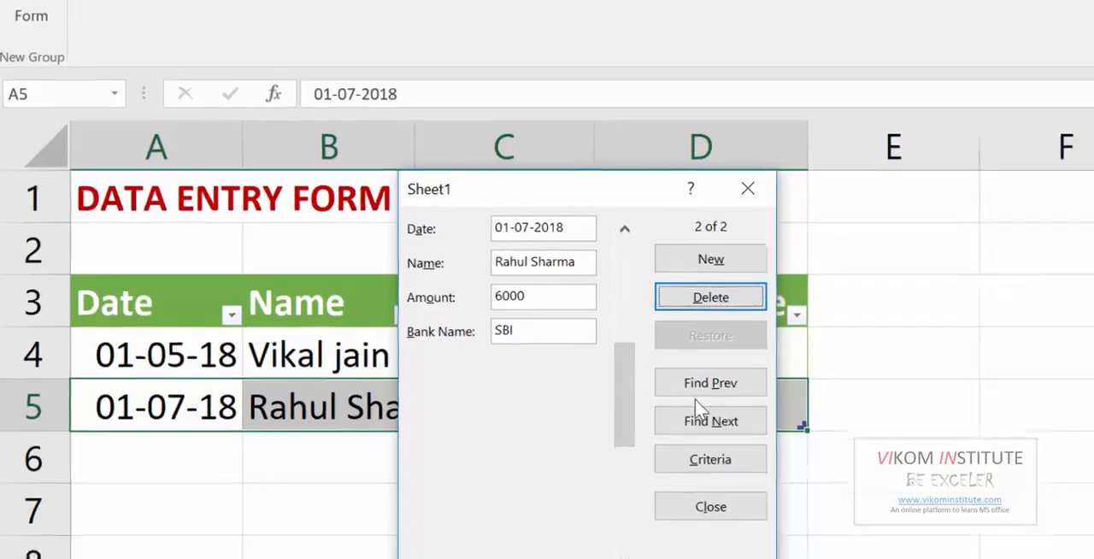
pyautogui.click(733, 517)
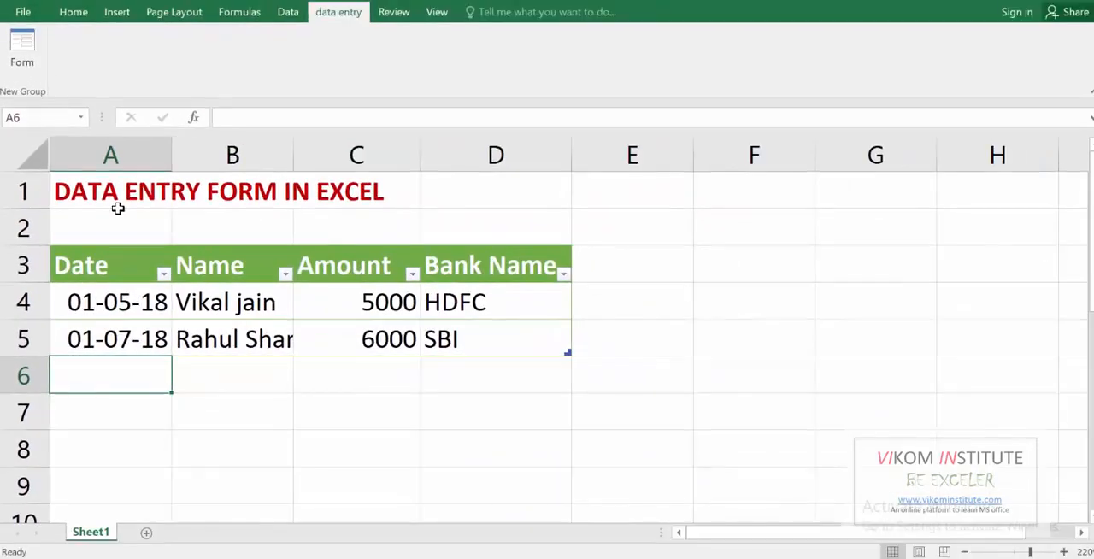